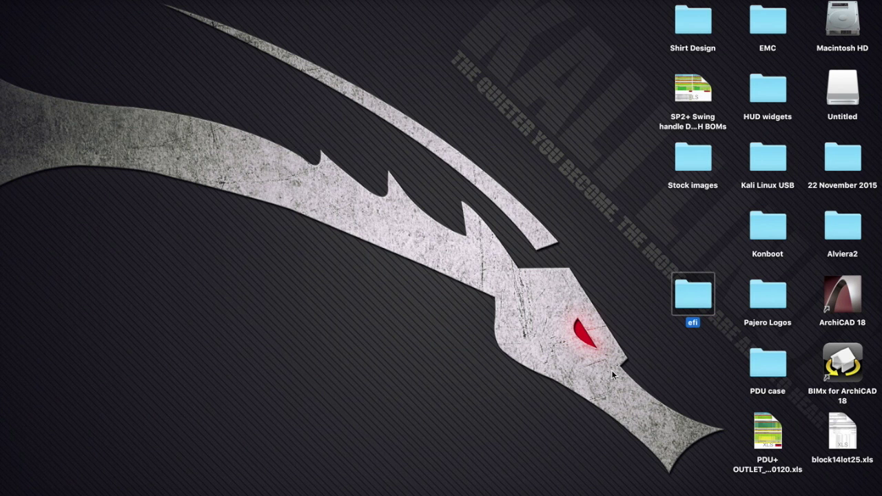
Step: Open Disk Utility and select the external SanDisk Cruzer Fit drive
{"action": "key", "text": "super+space"}
{"action": "type", "text": "scree"}
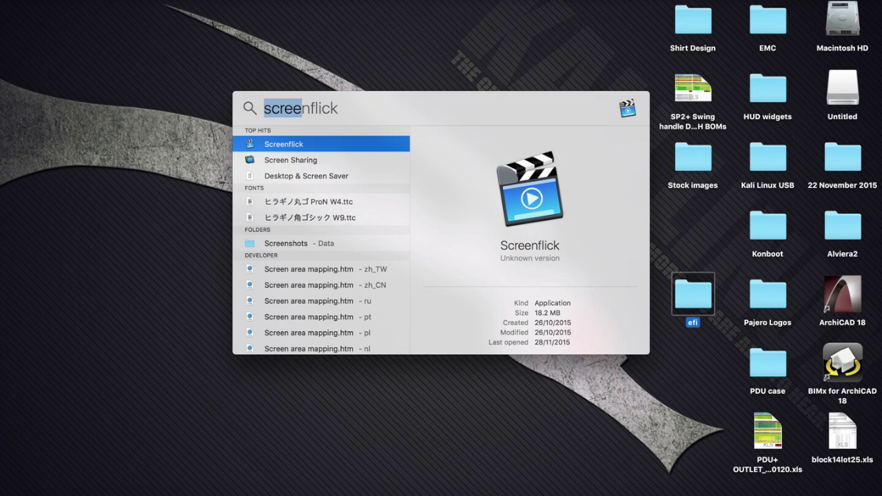
{"action": "type", "text": "disk"}
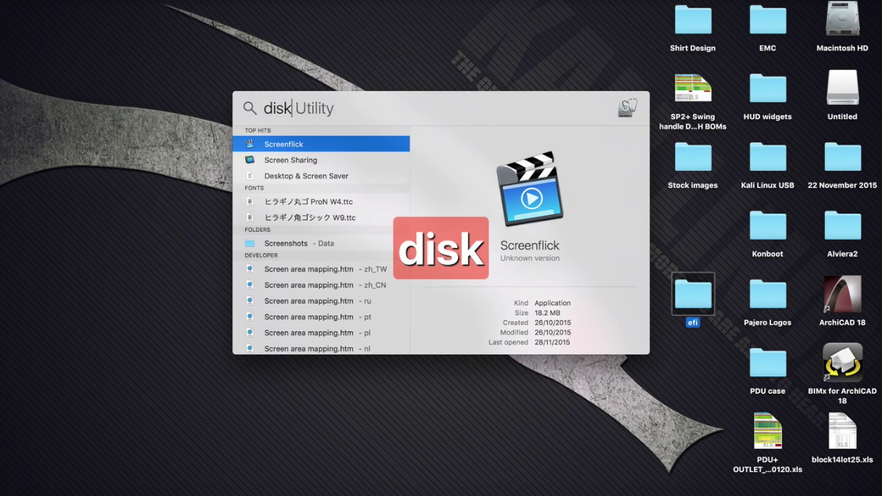
{"action": "key", "text": "Return"}
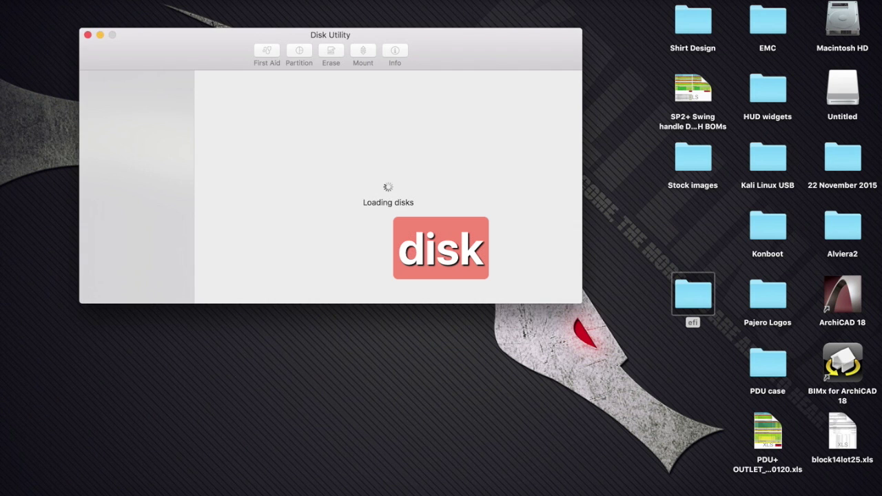
{"action": "left_click_drag", "start_coordinate": [184, 45], "coordinate": [326, 56]}
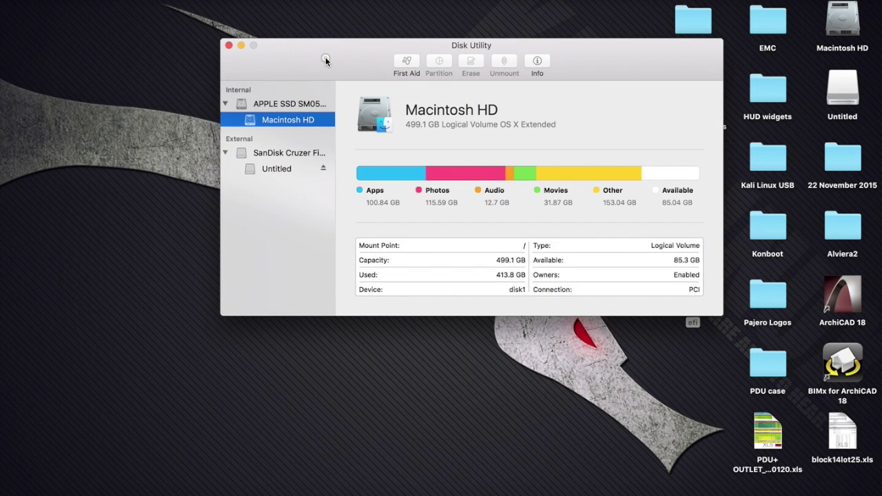
{"action": "left_click", "coordinate": [276, 152]}
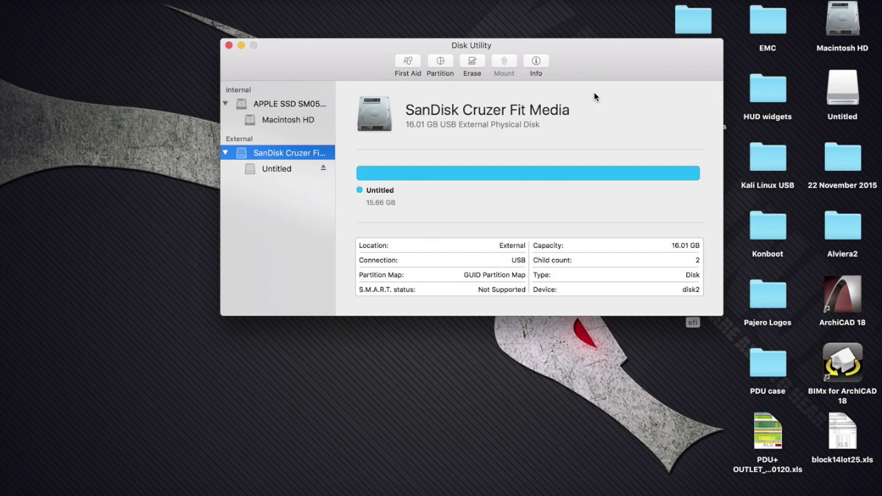
{"action": "left_click", "coordinate": [595, 55]}
Step: Partition the SanDisk drive, shrinking its Untitled partition to about 5.41 GB with the MS-DOS (FAT) format
{"action": "left_click", "coordinate": [441, 63]}
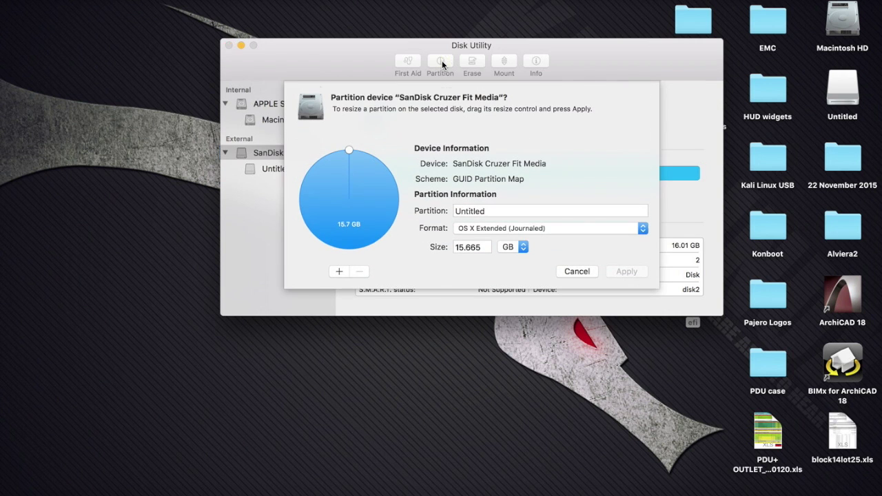
{"action": "left_click_drag", "start_coordinate": [346, 149], "coordinate": [399, 204]}
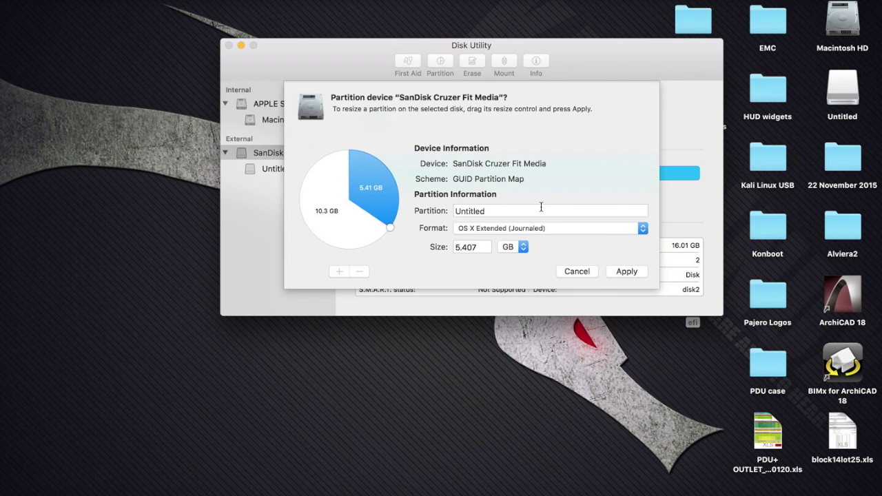
{"action": "left_click", "coordinate": [517, 229]}
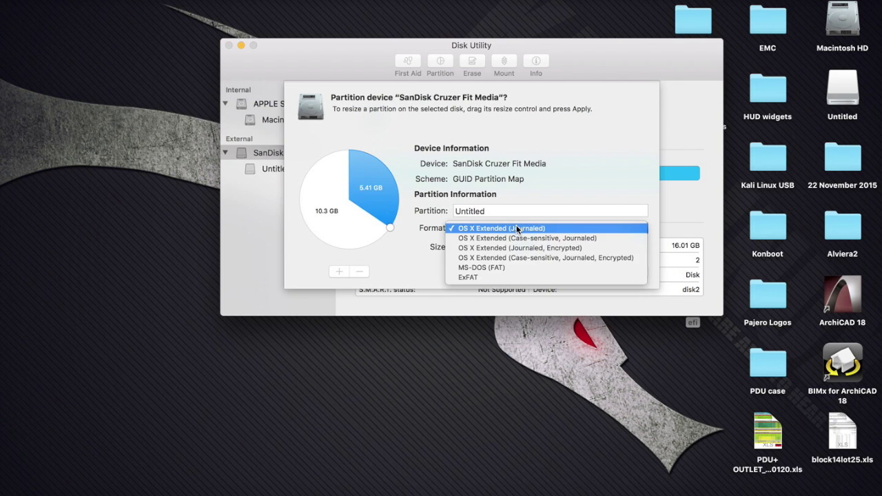
{"action": "left_click", "coordinate": [498, 267]}
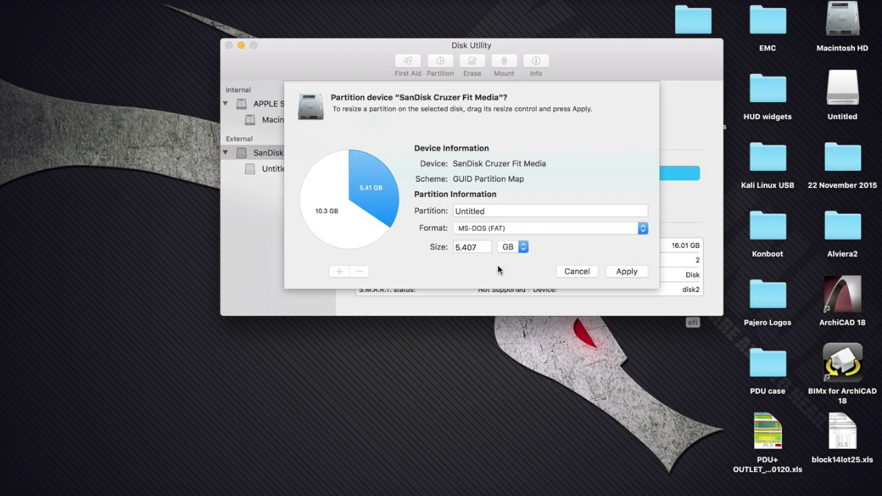
Step: Name the resized partition Kali Linux and apply the partition changes
{"action": "left_click", "coordinate": [506, 212]}
{"action": "double_click", "coordinate": [514, 212]}
{"action": "type", "text": "Kali Liux"}
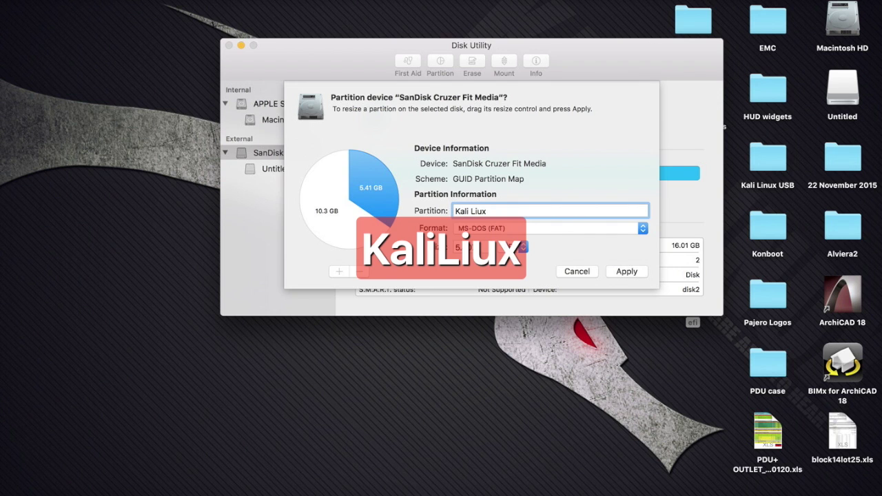
{"action": "type", "text": "\\"}
{"action": "key", "text": "BackSpace"}
{"action": "key", "text": "BackSpace"}
{"action": "key", "text": "BackSpace"}
{"action": "key", "text": "BackSpace"}
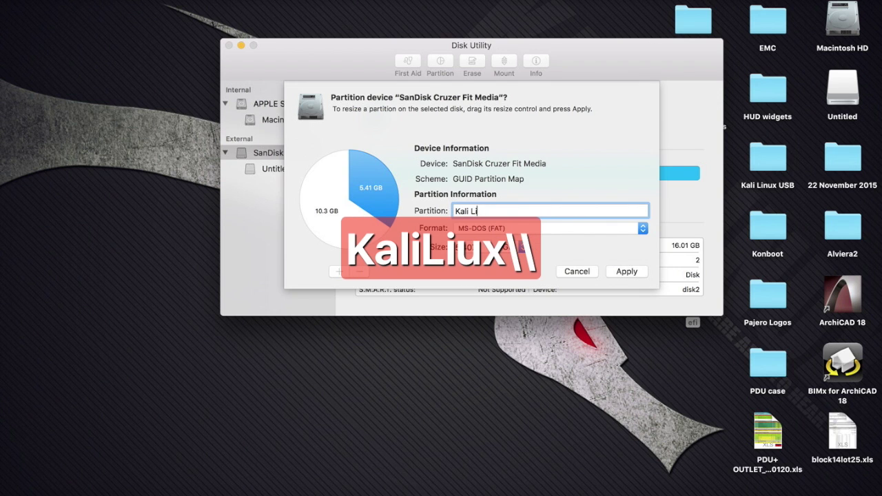
{"action": "type", "text": "nux"}
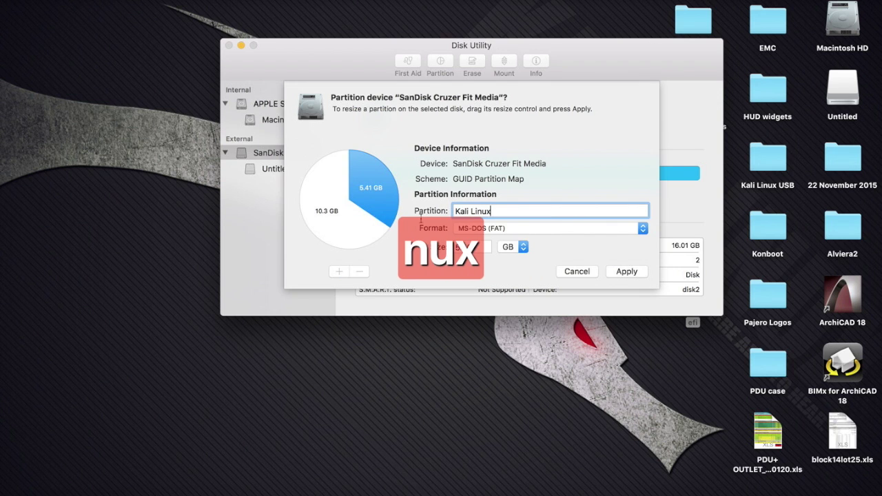
{"action": "left_click", "coordinate": [630, 273]}
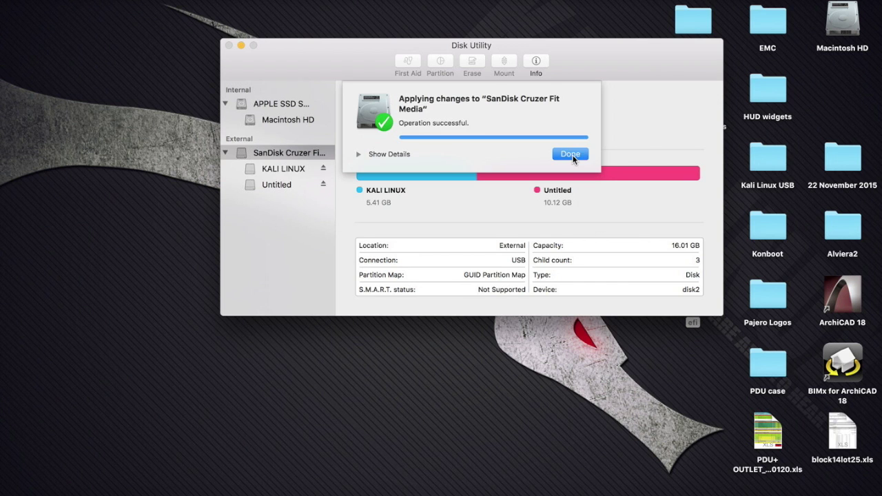
{"action": "left_click", "coordinate": [574, 154]}
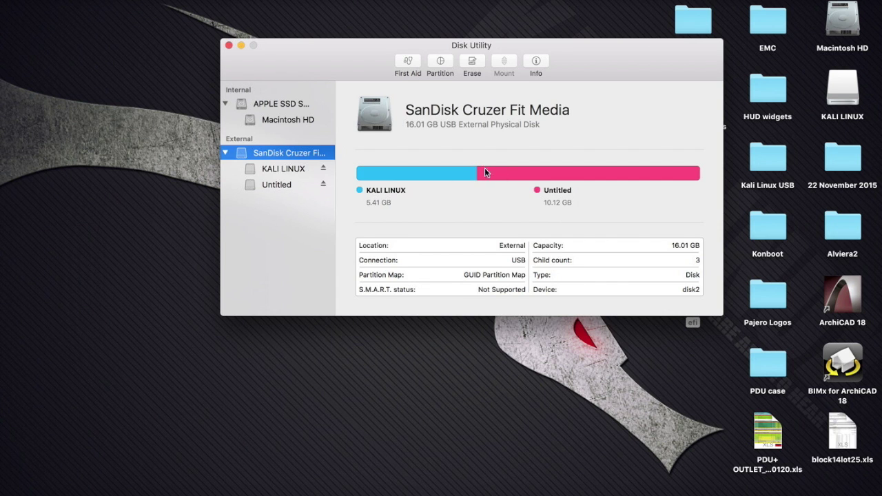
Step: Partition the SanDisk drive again, shrinking the remaining Untitled partition to about 5.41 GB
{"action": "left_click", "coordinate": [441, 62]}
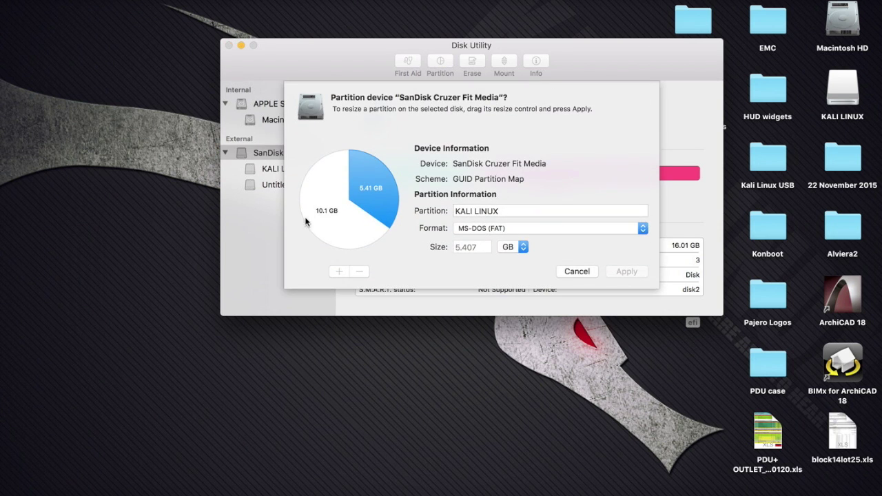
{"action": "left_click", "coordinate": [334, 185]}
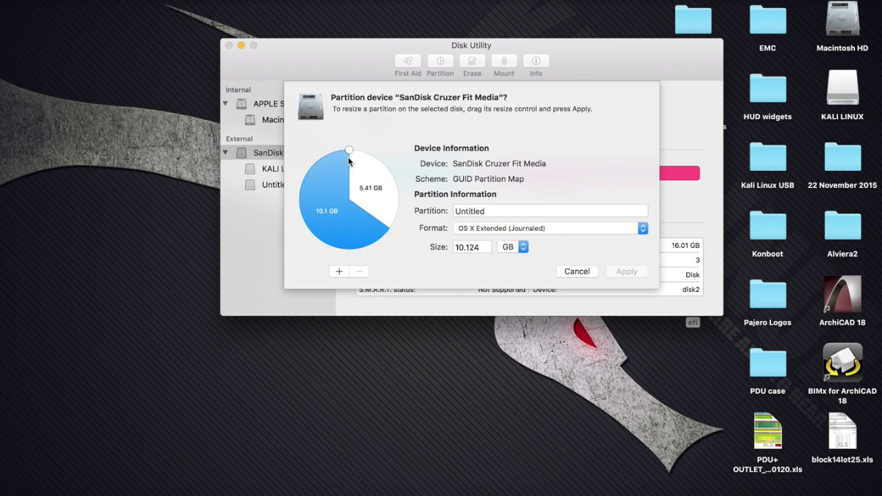
{"action": "left_click_drag", "start_coordinate": [349, 153], "coordinate": [306, 249]}
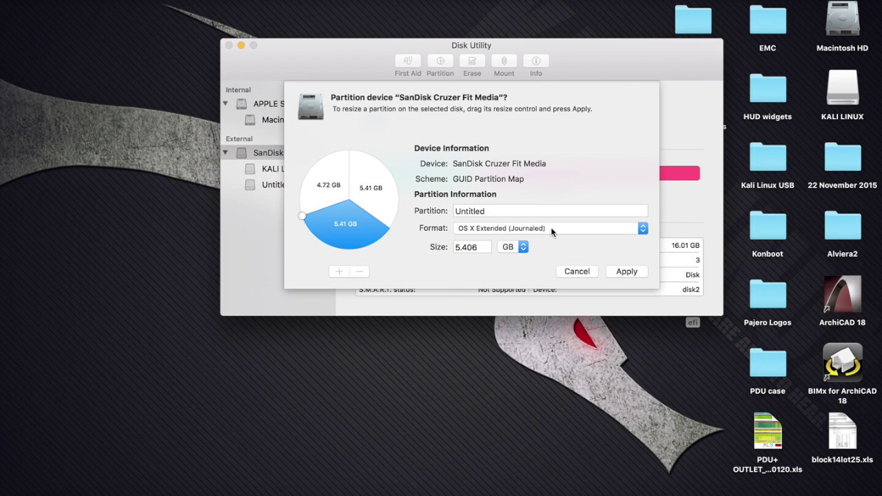
Step: Name the resized second partition persistence, format it as MS-DOS (FAT), and apply the changes
{"action": "left_click_drag", "start_coordinate": [514, 212], "coordinate": [402, 200]}
{"action": "type", "text": "persistence"}
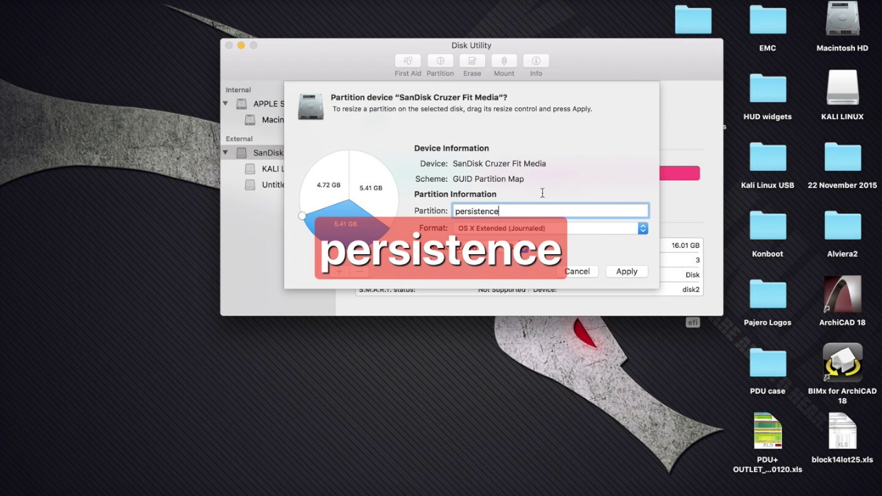
{"action": "left_click", "coordinate": [518, 227]}
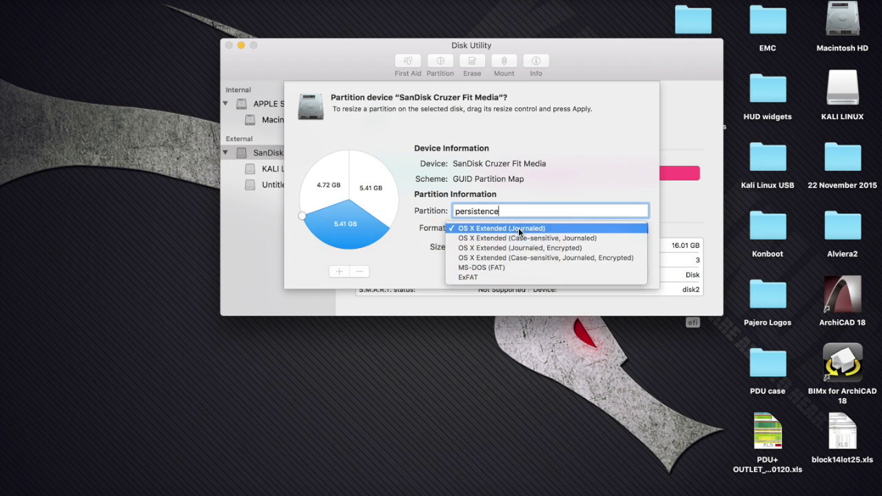
{"action": "left_click", "coordinate": [515, 267]}
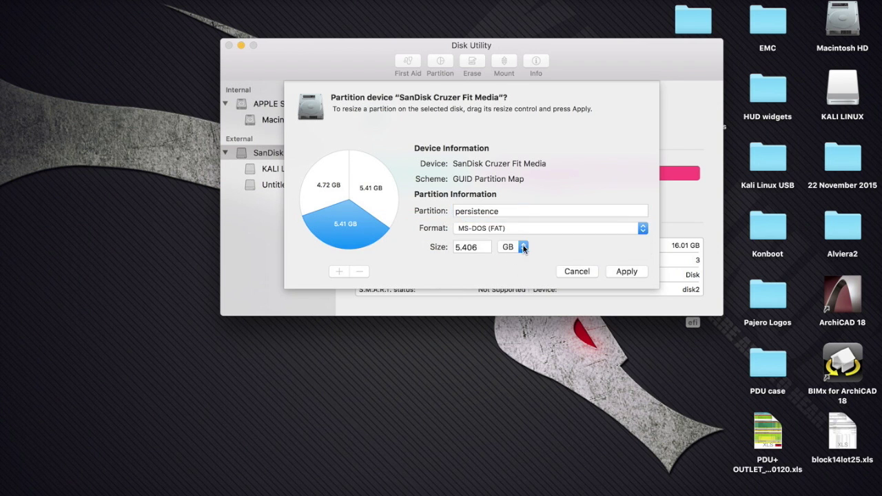
{"action": "left_click", "coordinate": [627, 271]}
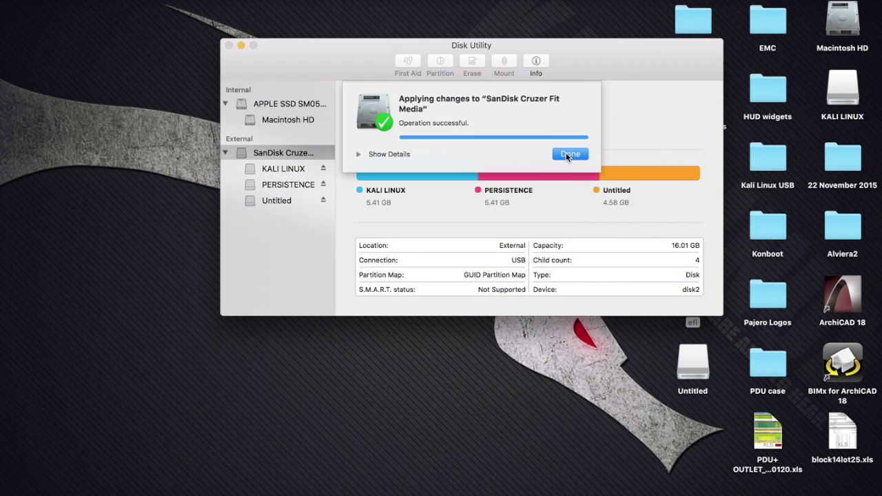
{"action": "left_click", "coordinate": [568, 155]}
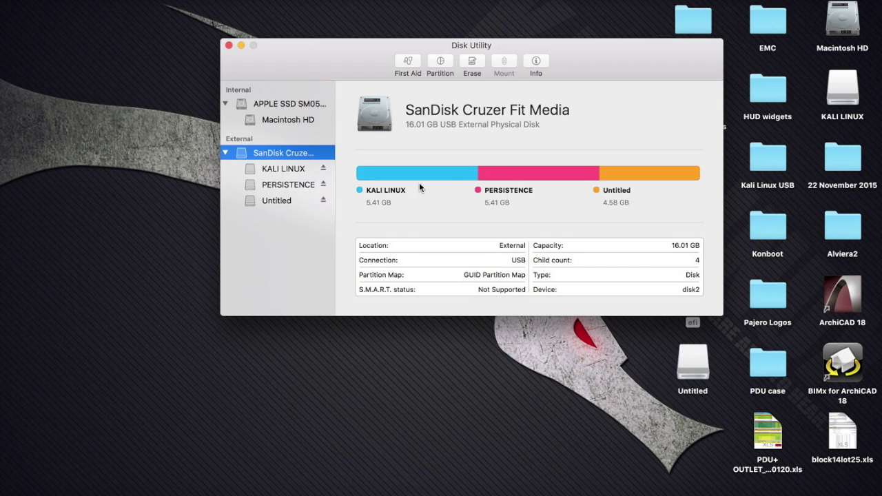
Step: Close Disk Utility, switch to Mac Linux USB Loader, and start creating a live USB from kali-linux-2.0-amd64.iso
{"action": "left_click", "coordinate": [229, 45]}
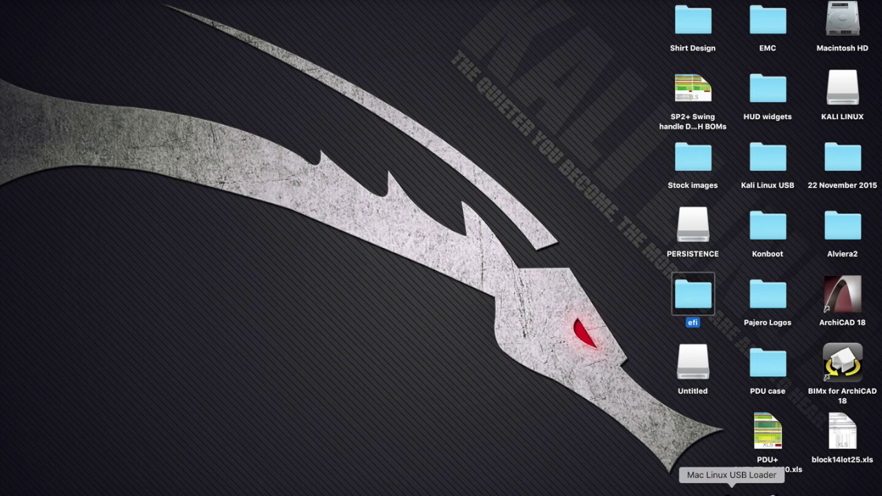
{"action": "left_click", "coordinate": [732, 490]}
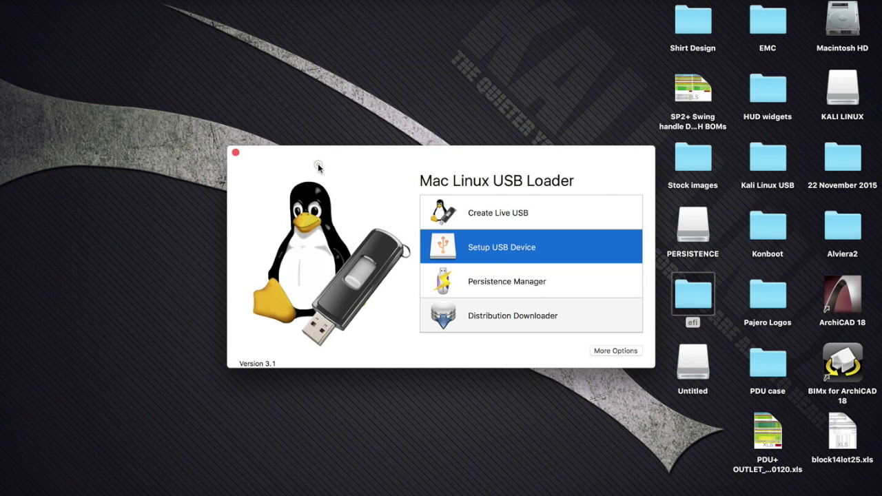
{"action": "left_click", "coordinate": [519, 216]}
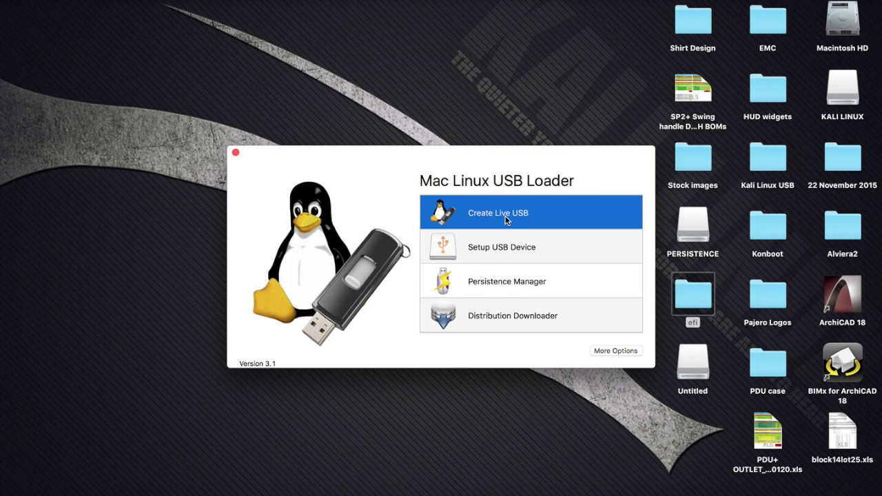
{"action": "left_click", "coordinate": [506, 218]}
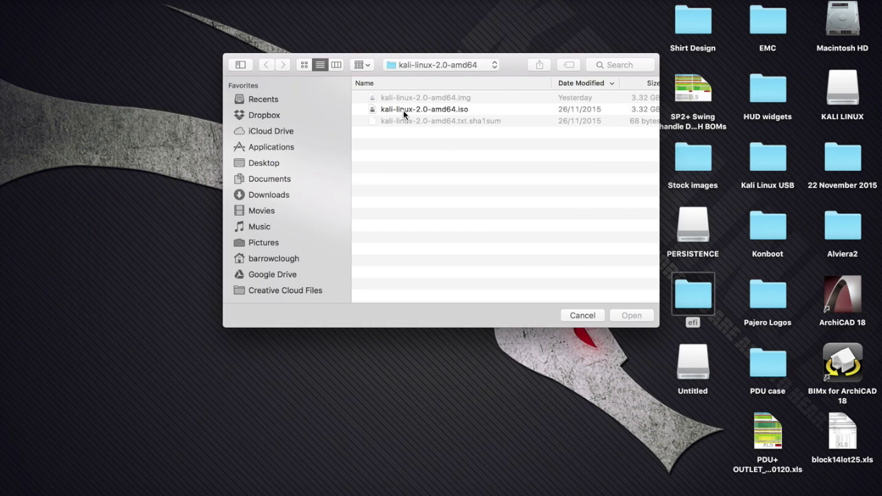
{"action": "left_click", "coordinate": [417, 108]}
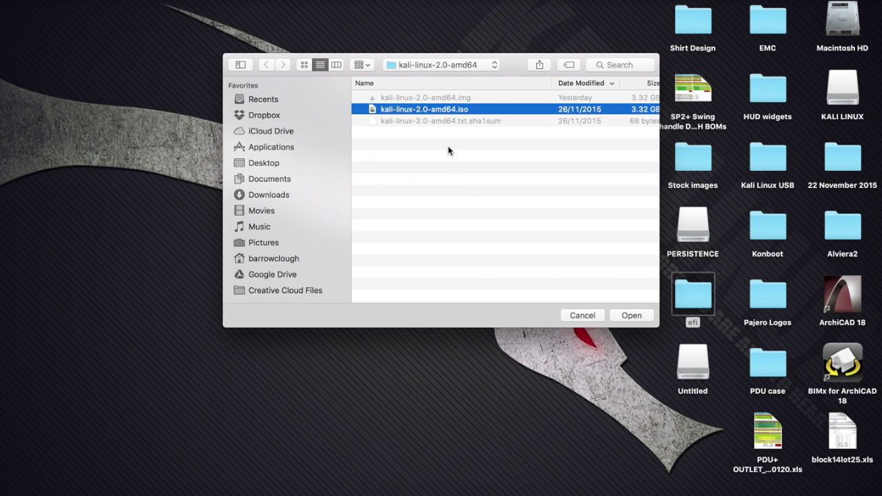
{"action": "double_click", "coordinate": [430, 109]}
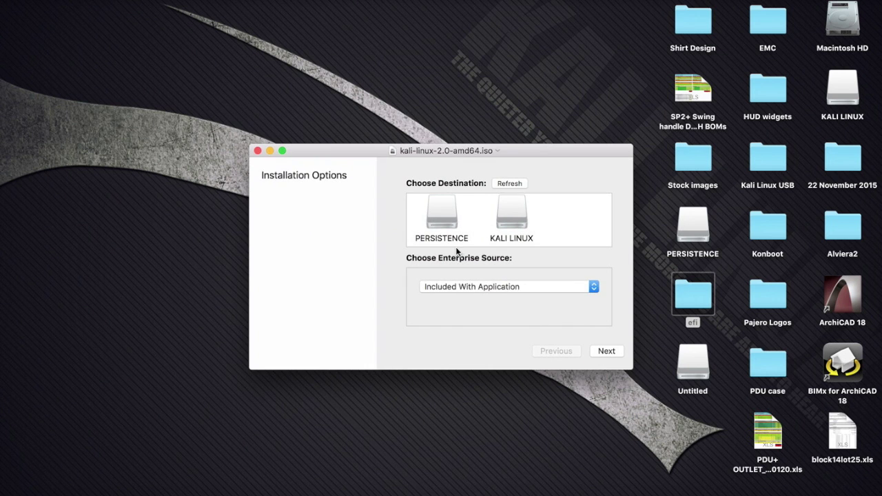
Step: Try to install the ISO onto the KALI LINUX partition with the Kali distribution family, and close the installer
{"action": "left_click", "coordinate": [513, 218]}
{"action": "left_click", "coordinate": [609, 351]}
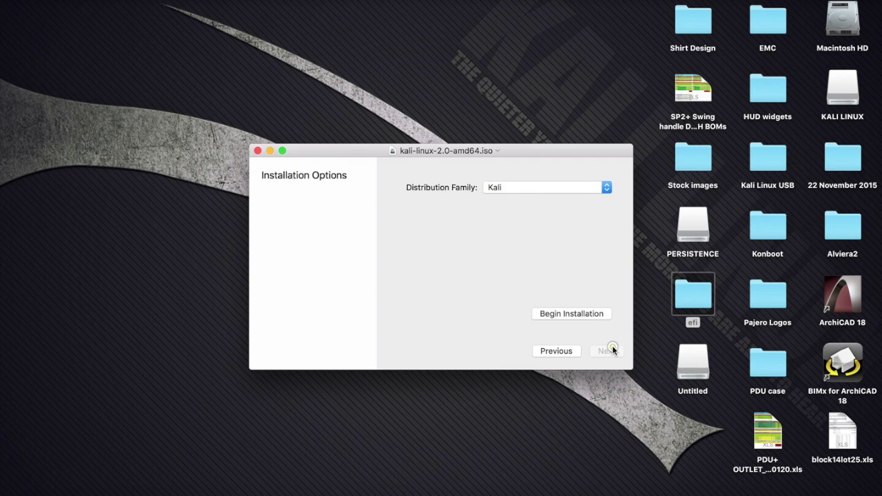
{"action": "left_click", "coordinate": [564, 316]}
{"action": "left_click", "coordinate": [528, 223]}
{"action": "left_click", "coordinate": [561, 315]}
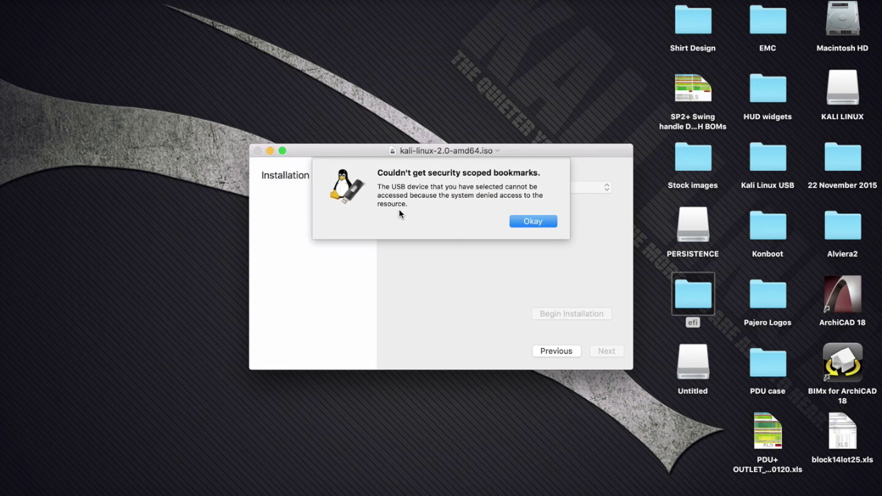
{"action": "left_click", "coordinate": [543, 221]}
{"action": "left_click", "coordinate": [257, 151]}
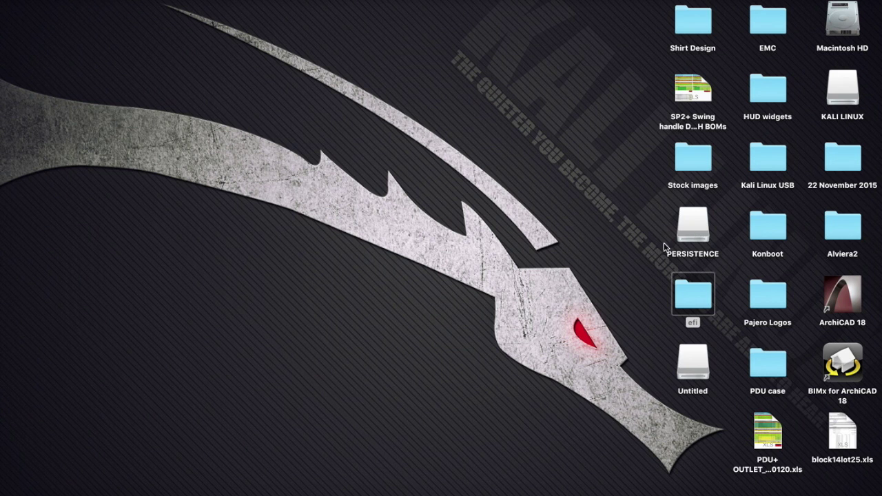
Step: Open the desktop's efi folder in column view and examine the boot folder's files, selecting boot.efi
{"action": "double_click", "coordinate": [688, 298]}
{"action": "left_click_drag", "start_coordinate": [385, 163], "coordinate": [203, 72]}
{"action": "left_click", "coordinate": [224, 120]}
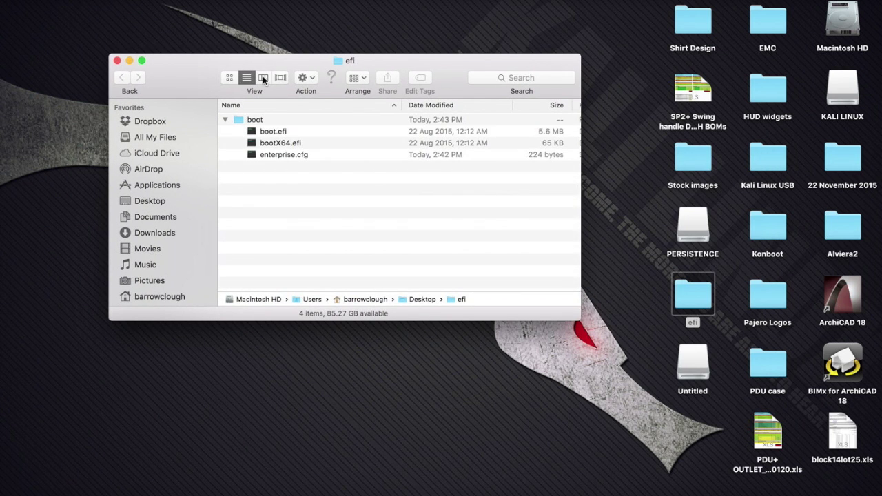
{"action": "left_click", "coordinate": [262, 77]}
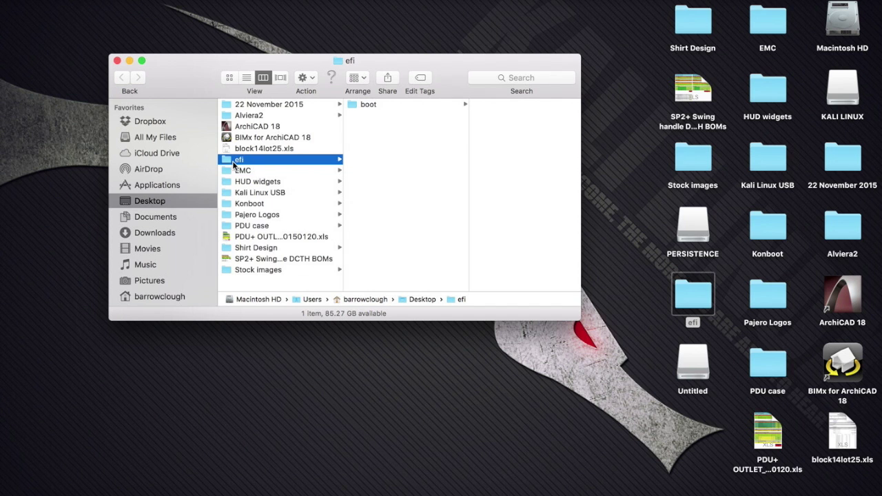
{"action": "left_click", "coordinate": [370, 105]}
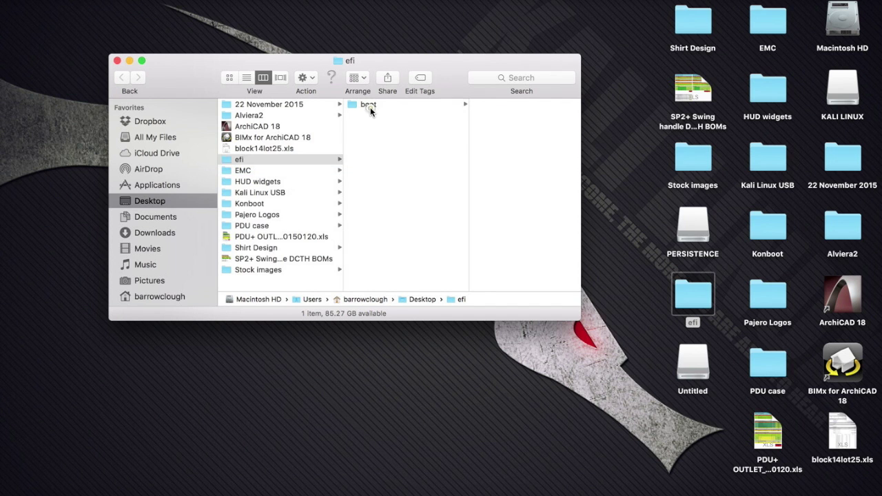
{"action": "left_click", "coordinate": [487, 104]}
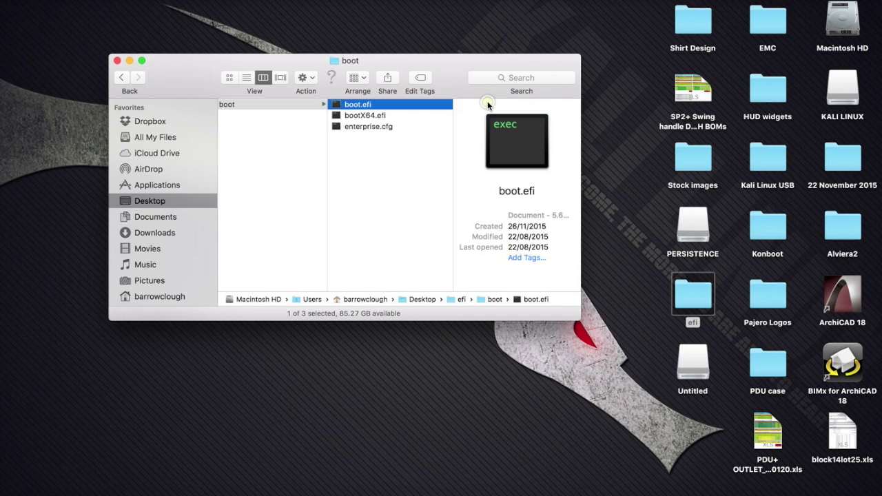
Step: Examine the three files in the desktop efi folder's boot subfolder and close the window
{"action": "left_click", "coordinate": [378, 128], "text": "shift"}
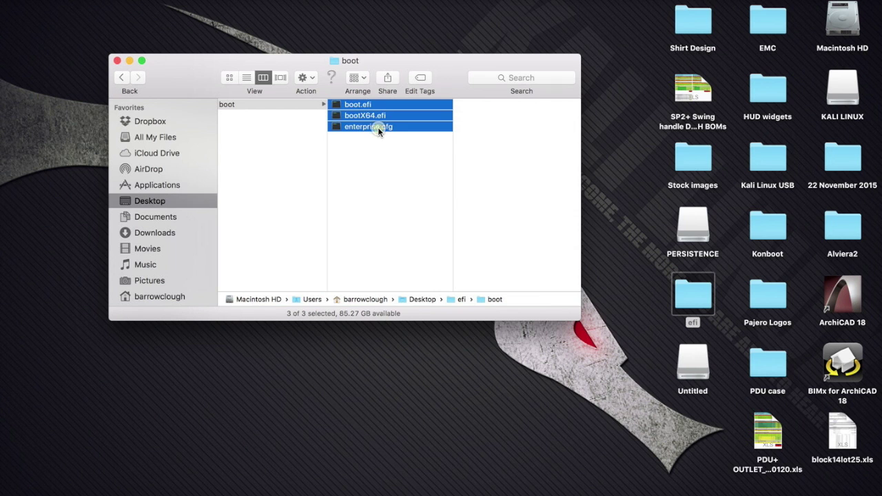
{"action": "left_click", "coordinate": [276, 191]}
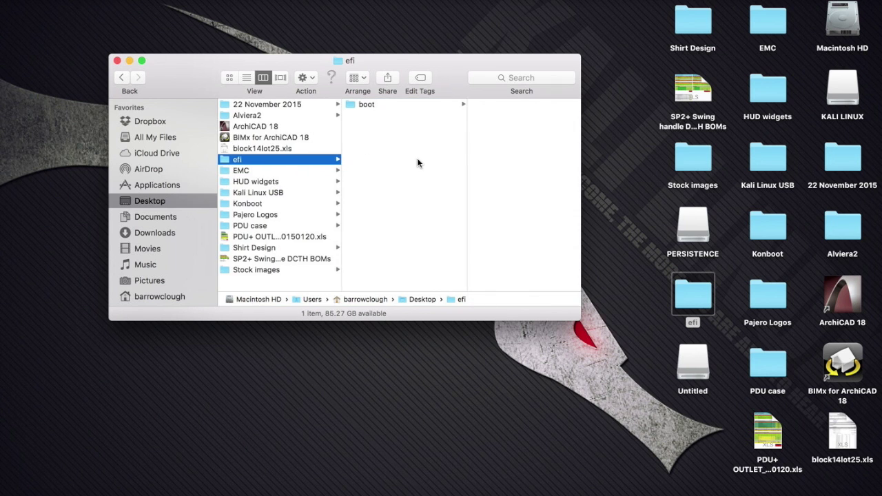
{"action": "left_click", "coordinate": [364, 105]}
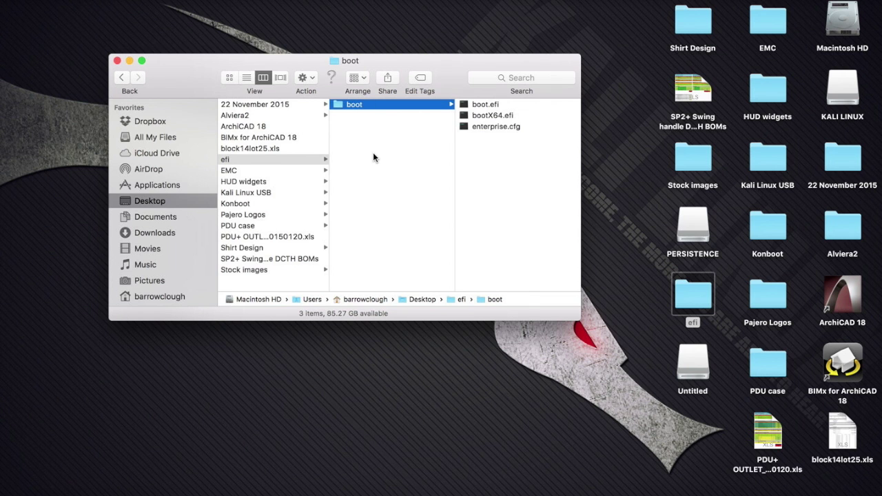
{"action": "left_click", "coordinate": [117, 60]}
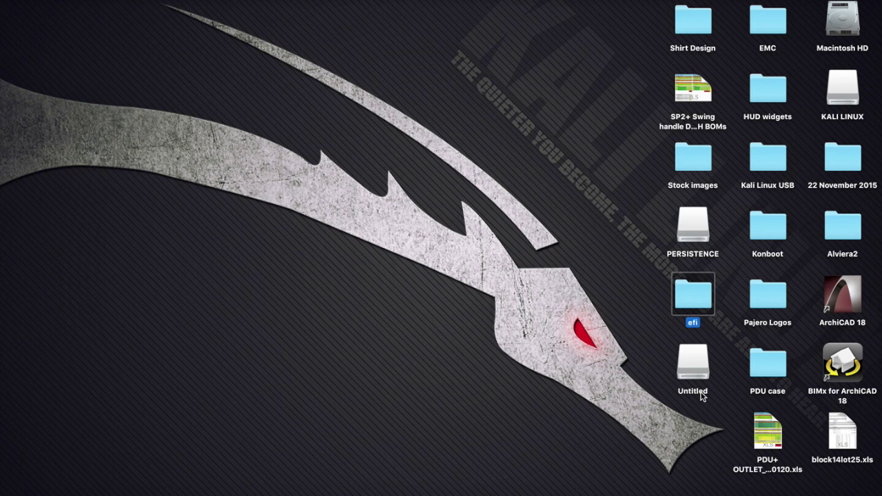
Step: Copy the desktop's efi folder onto the KALI LINUX drive and open the copied folder's boot subfolder
{"action": "left_click", "coordinate": [845, 96]}
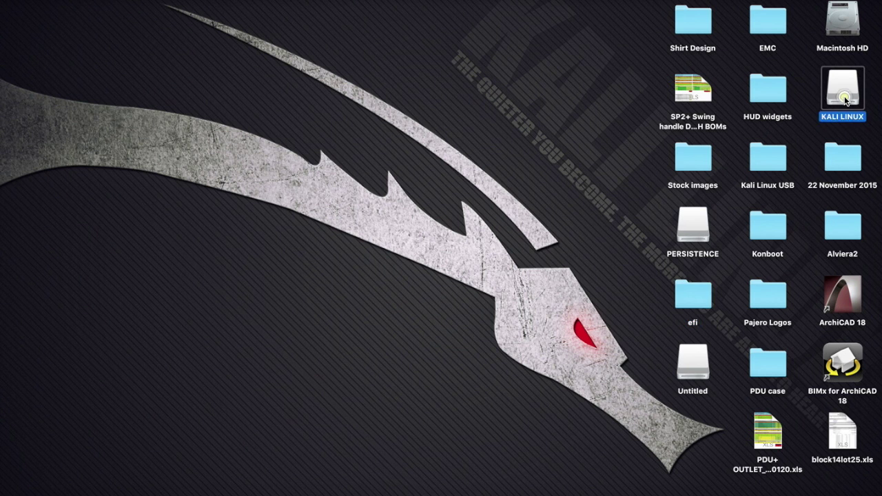
{"action": "double_click", "coordinate": [844, 95]}
{"action": "left_click_drag", "start_coordinate": [537, 65], "coordinate": [429, 53]}
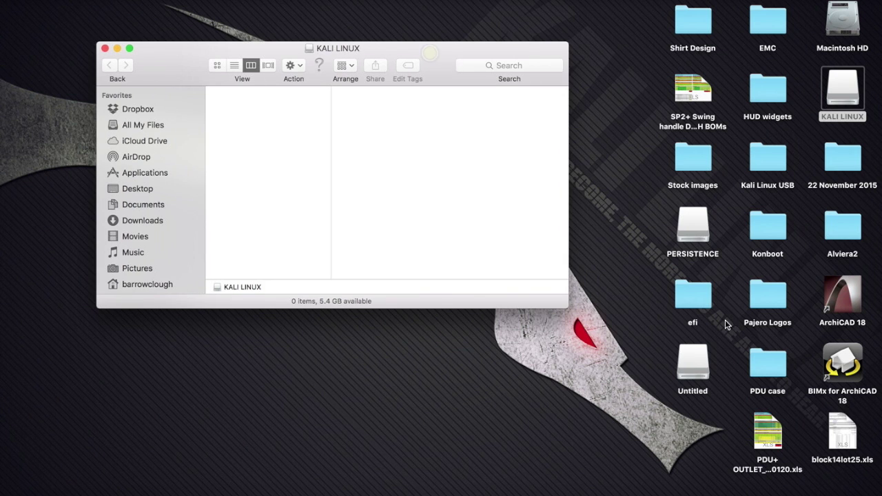
{"action": "left_click", "coordinate": [704, 300]}
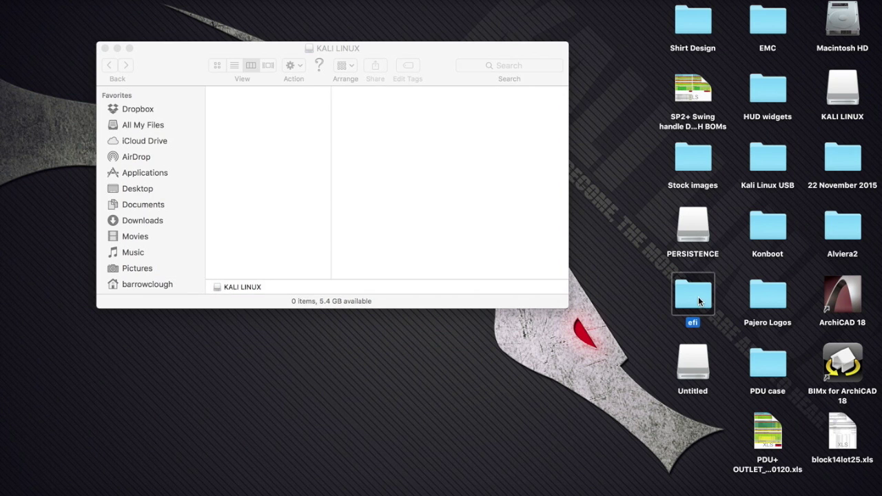
{"action": "key", "text": "super+c"}
{"action": "left_click", "coordinate": [284, 140]}
{"action": "key", "text": "super+v"}
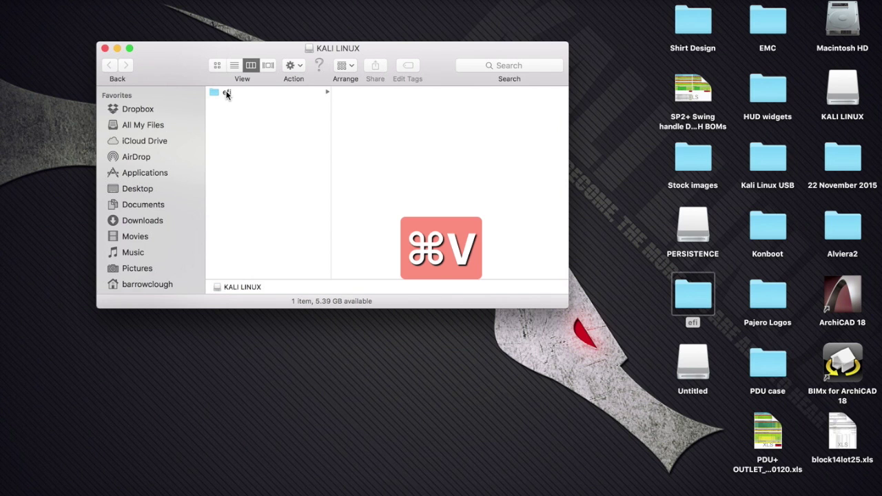
{"action": "left_click", "coordinate": [227, 94]}
{"action": "left_click", "coordinate": [368, 92]}
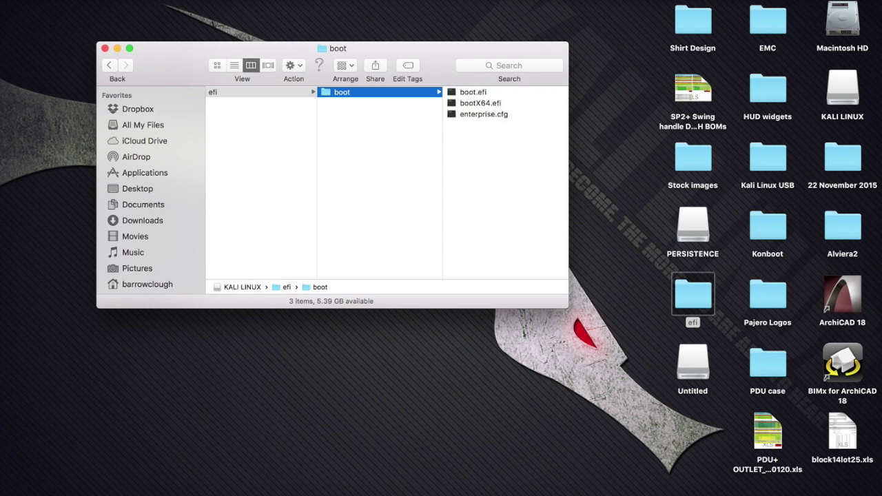
Step: Copy kali-linux-2.0-amd64.iso from the kali-linux-2.0-amd64 folder in Downloads into the KALI LINUX drive's efi/boot folder
{"action": "left_click", "coordinate": [46, 0]}
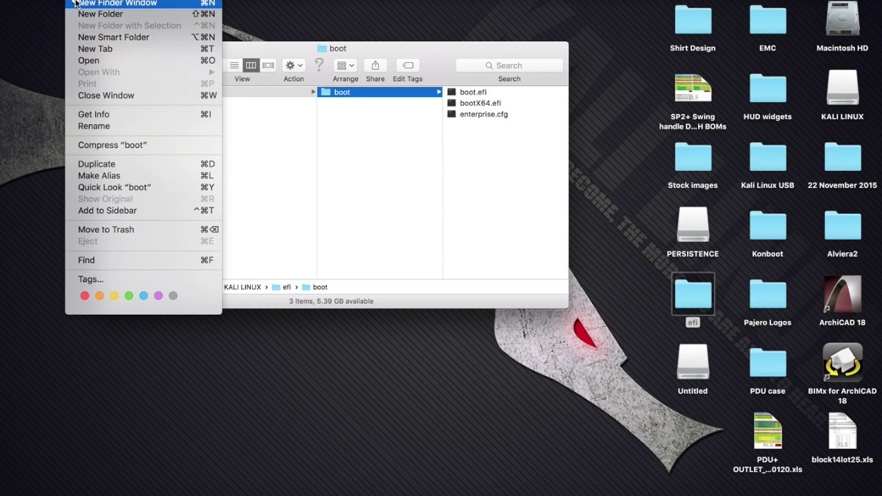
{"action": "left_click", "coordinate": [75, 1]}
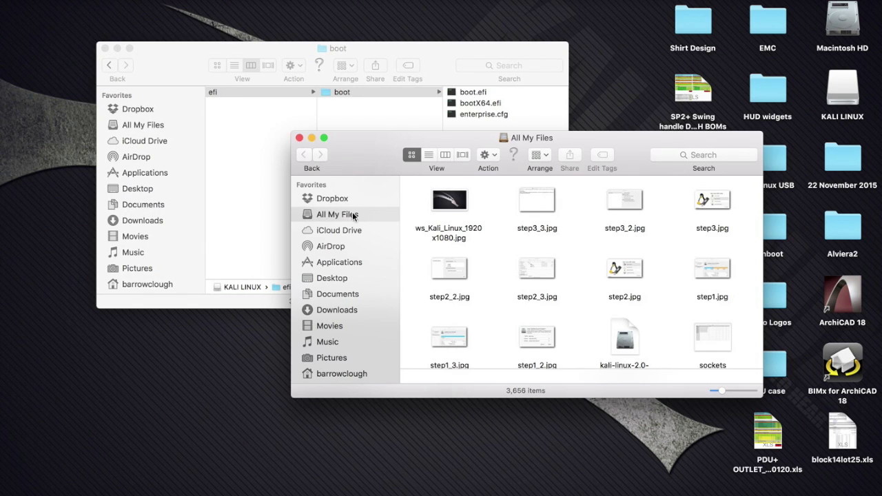
{"action": "left_click", "coordinate": [328, 309]}
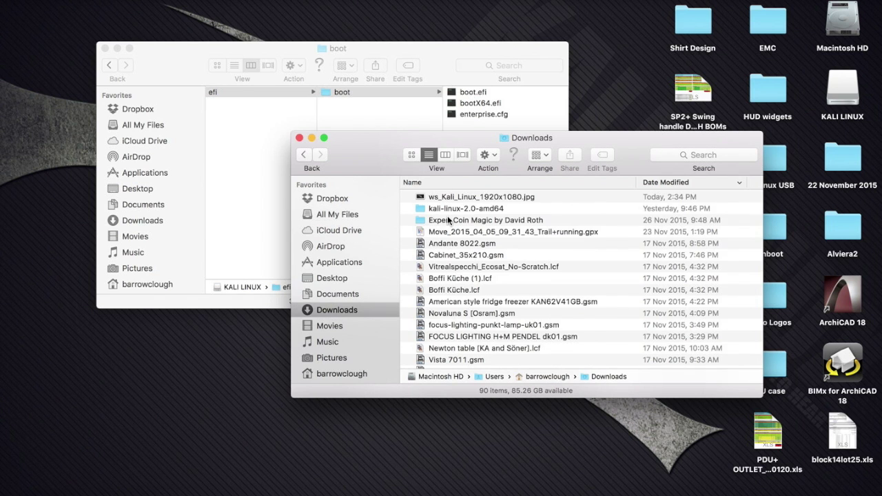
{"action": "double_click", "coordinate": [465, 211]}
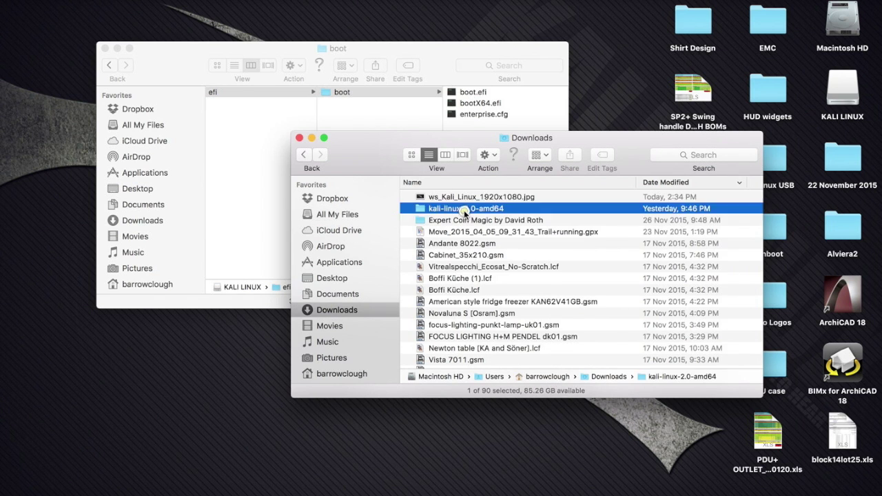
{"action": "left_click", "coordinate": [457, 212]}
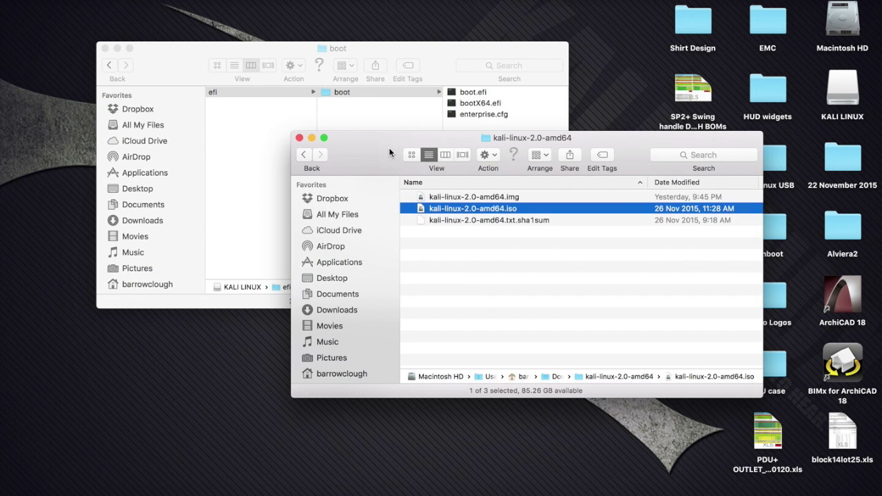
{"action": "left_click_drag", "start_coordinate": [377, 154], "coordinate": [375, 233]}
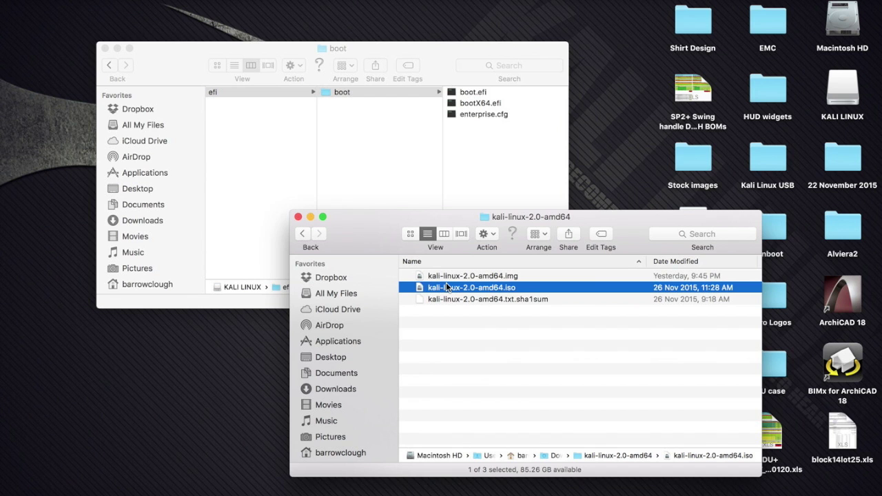
{"action": "key", "text": "super+c"}
{"action": "left_click", "coordinate": [501, 159]}
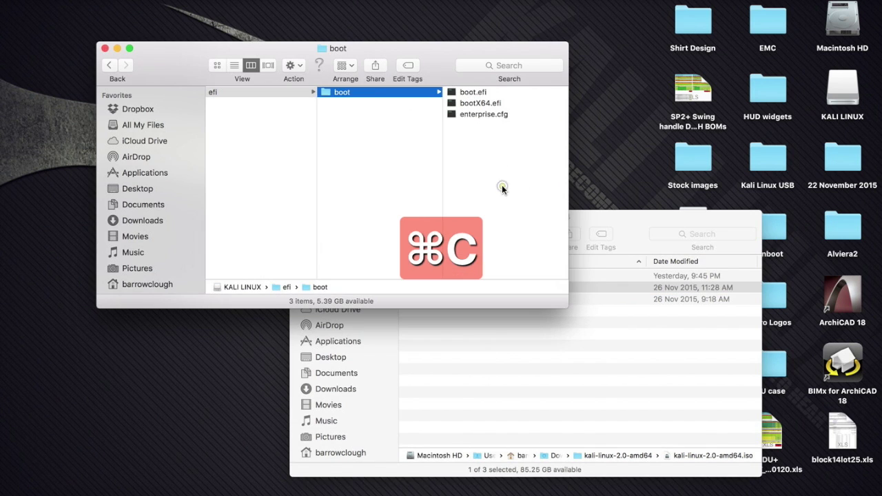
{"action": "key", "text": "super+v"}
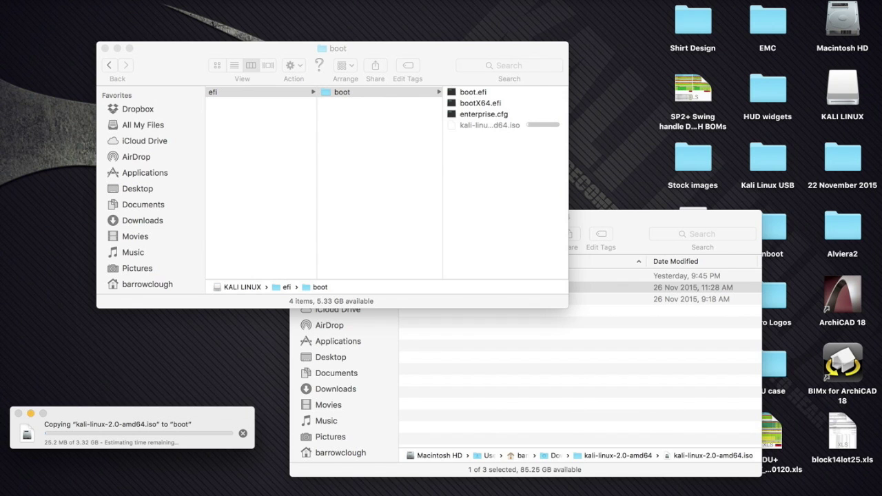
{"action": "left_click", "coordinate": [576, 1]}
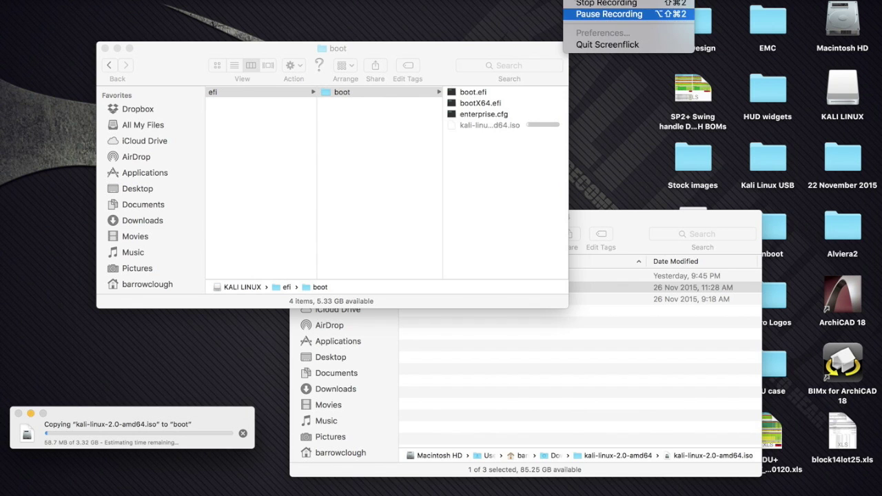
{"action": "left_click", "coordinate": [610, 14]}
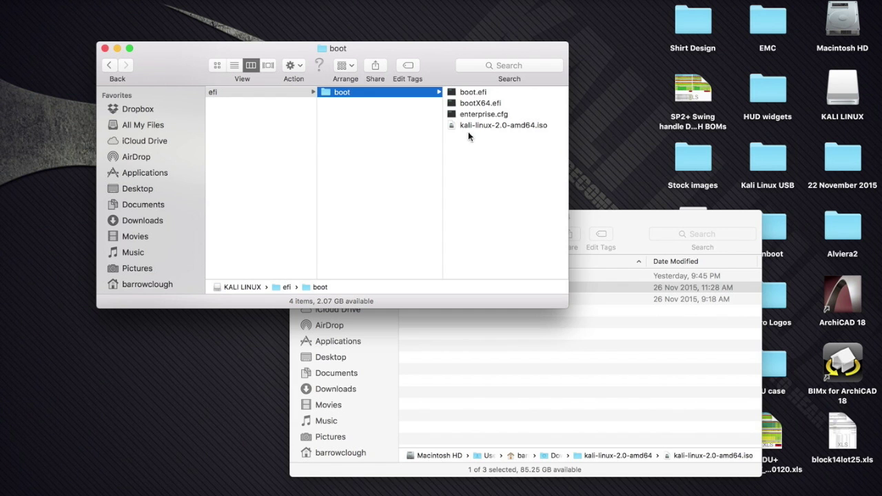
Step: Close the ISO's source folder window and rename the copied ISO in the boot folder as boot.iso
{"action": "left_click", "coordinate": [639, 229]}
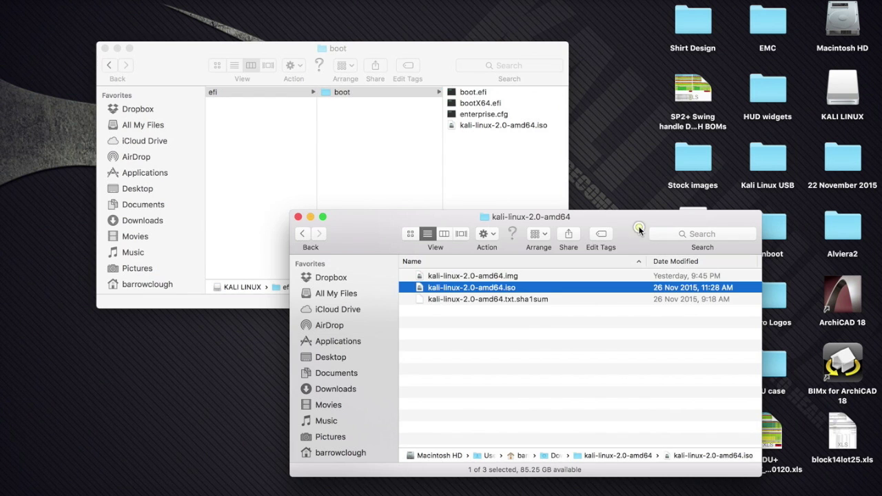
{"action": "left_click", "coordinate": [298, 217]}
{"action": "left_click", "coordinate": [492, 125]}
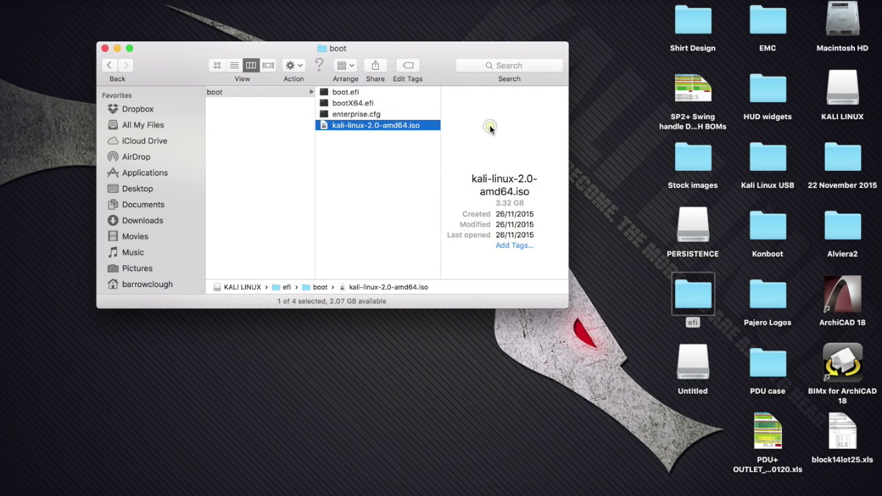
{"action": "right_click", "coordinate": [361, 129]}
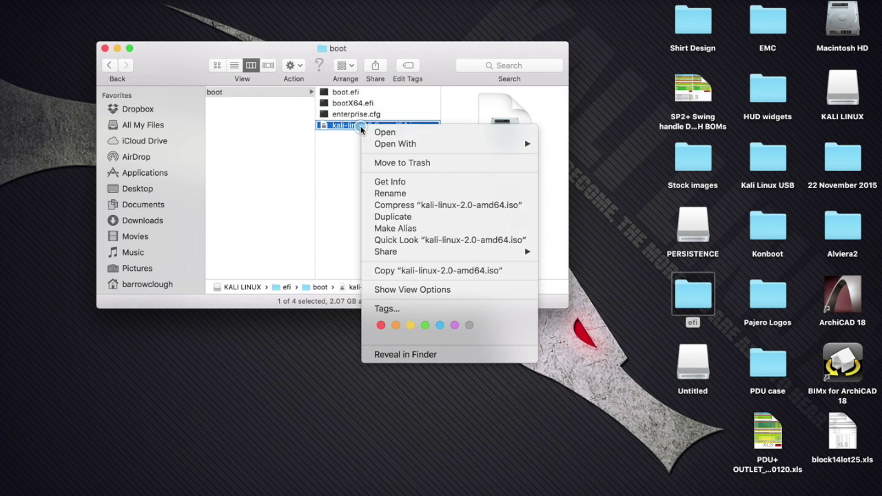
{"action": "left_click", "coordinate": [399, 194]}
{"action": "type", "text": "boot"}
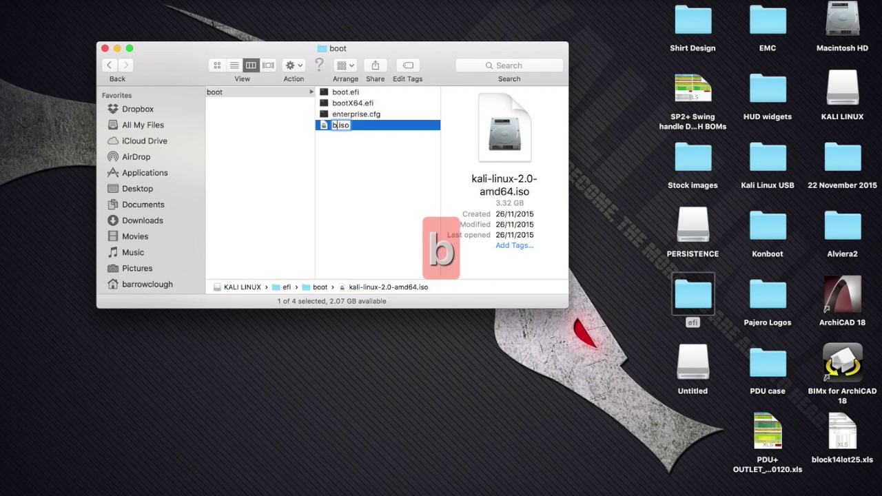
{"action": "key", "text": "Return"}
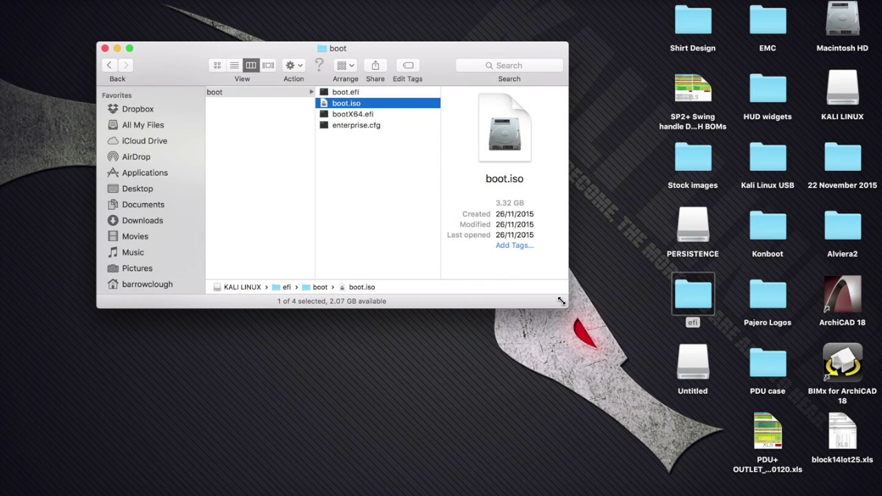
Step: Enlarge the Finder window and examine the efi/boot structure on KALI LINUX, selecting enterprise.cfg
{"action": "left_click_drag", "start_coordinate": [561, 301], "coordinate": [664, 377]}
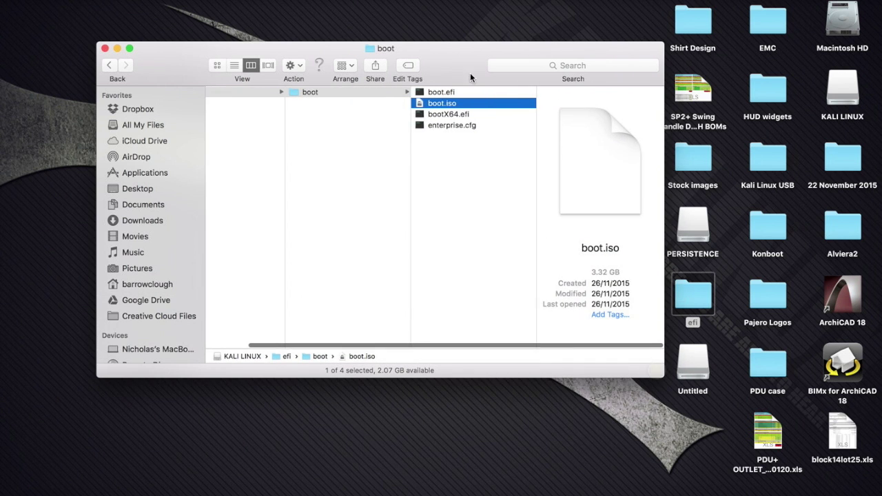
{"action": "left_click_drag", "start_coordinate": [455, 72], "coordinate": [403, 79]}
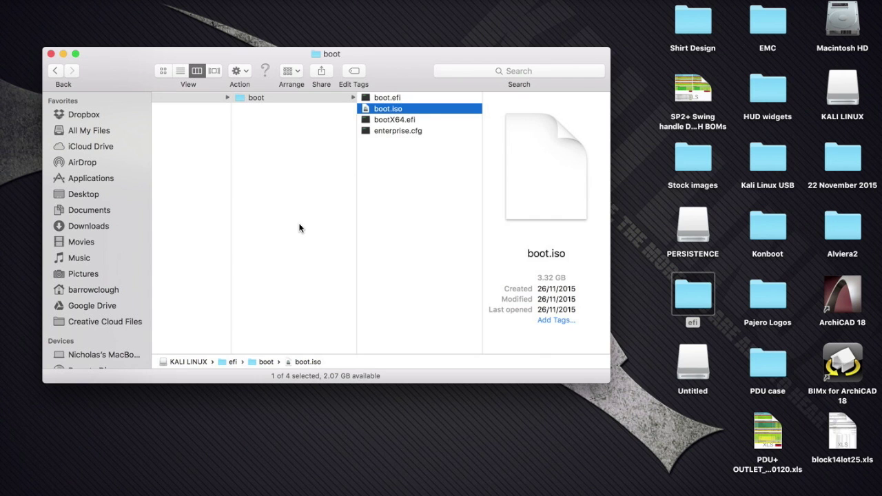
{"action": "scroll", "coordinate": [299, 228], "scroll_direction": "left", "scroll_amount": 3}
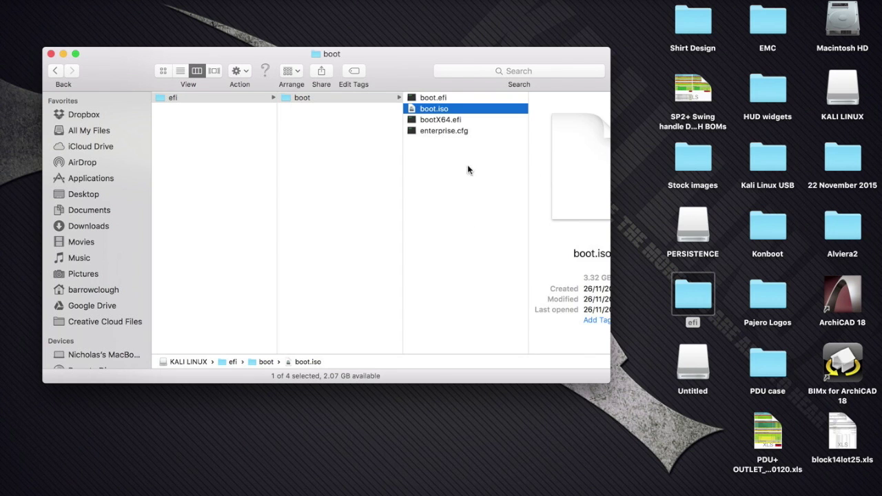
{"action": "left_click", "coordinate": [430, 132]}
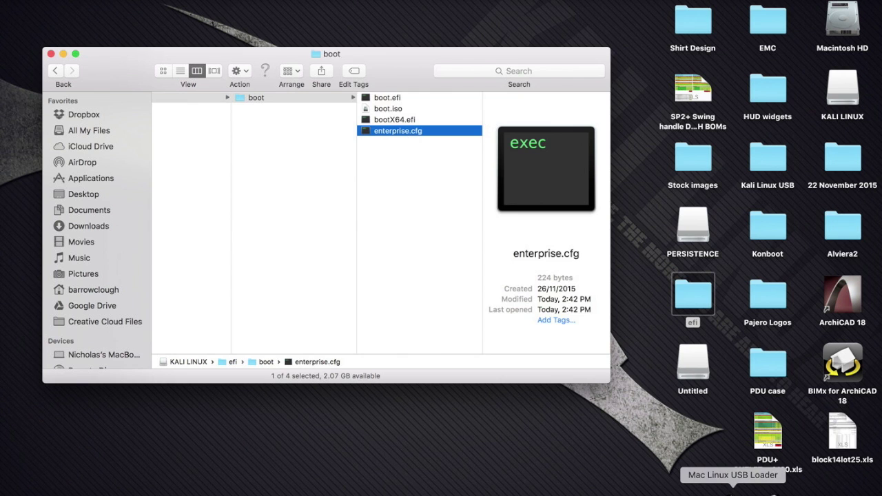
Step: Switch to Mac Linux USB Loader and open the Enterprise configuration file for the KALI LINUX drive through USB setup
{"action": "left_click", "coordinate": [755, 491]}
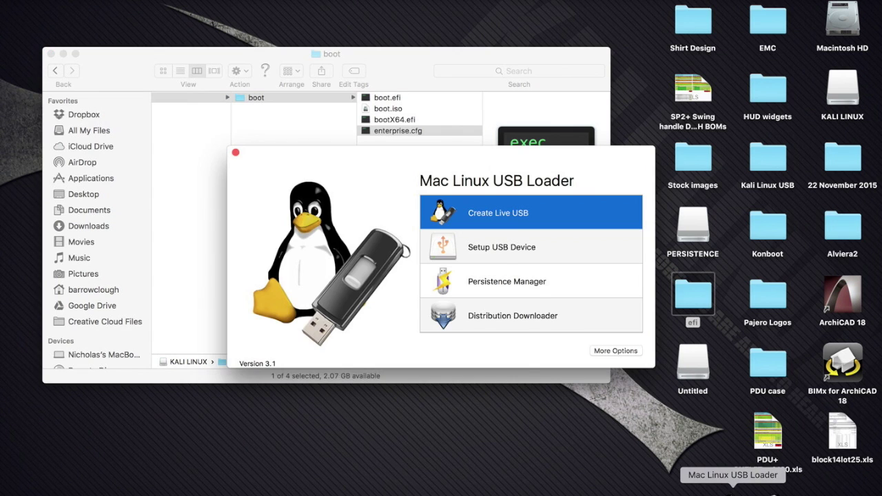
{"action": "left_click", "coordinate": [491, 251]}
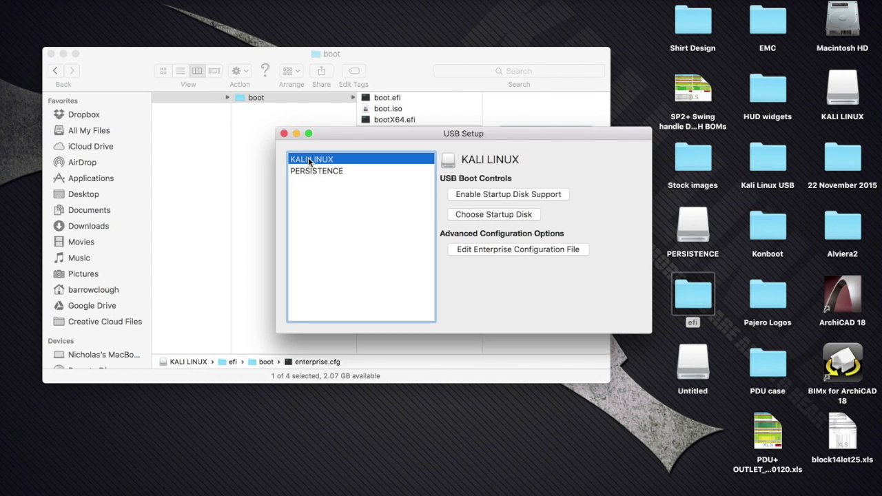
{"action": "left_click", "coordinate": [484, 251]}
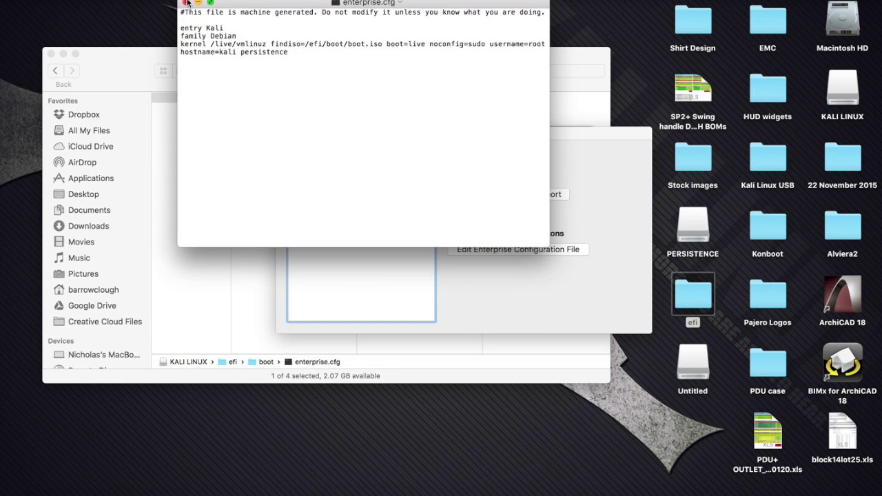
Step: Delete the word persistence from the end of the kernel entry in enterprise.cfg and retype it after hostname=kali
{"action": "double_click", "coordinate": [273, 54]}
{"action": "left_click_drag", "start_coordinate": [282, 4], "coordinate": [465, 76]}
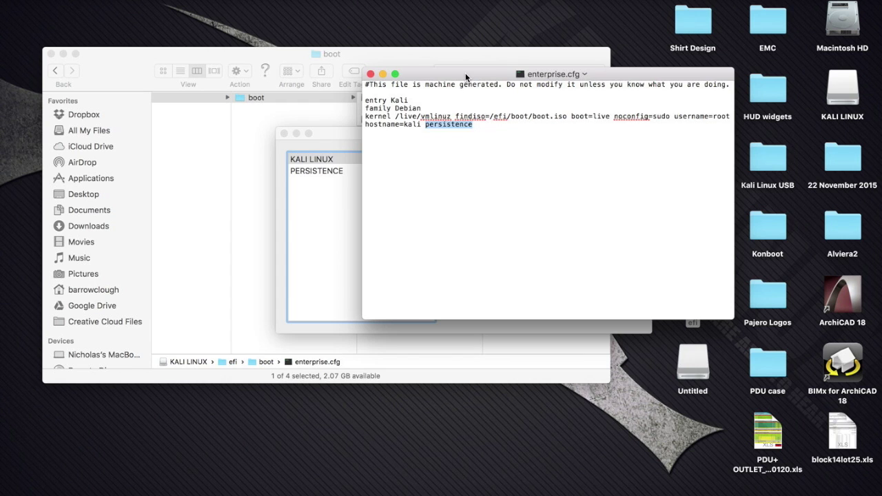
{"action": "key", "text": "BackSpace"}
{"action": "key", "text": "BackSpace"}
{"action": "key", "text": "BackSpace"}
{"action": "type", "text": "i"}
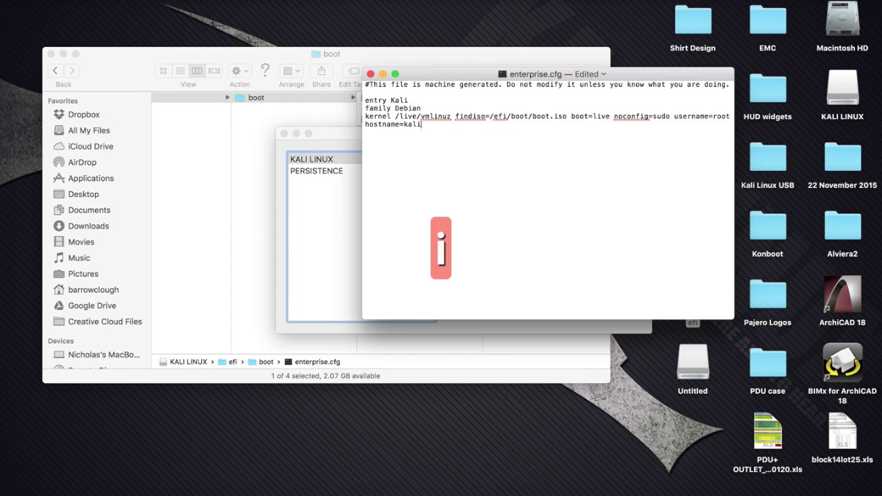
{"action": "type", "text": " persistence"}
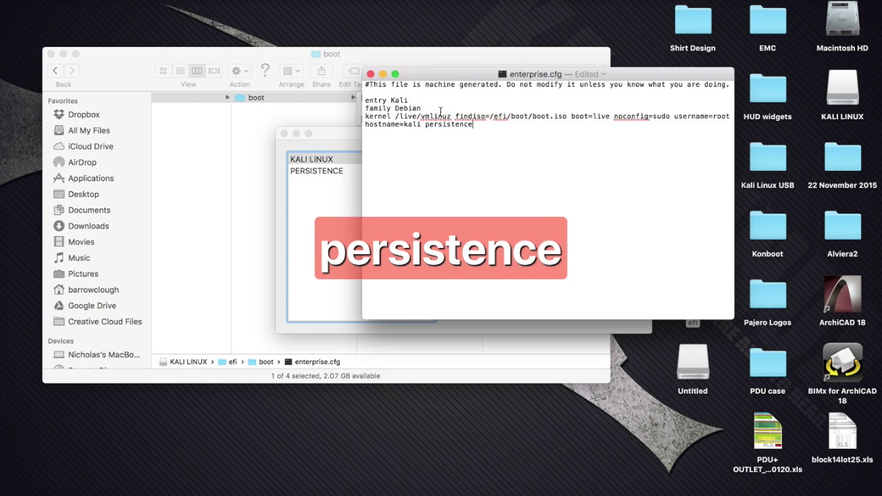
Step: Close enterprise.cfg and revert the changes made to it
{"action": "left_click", "coordinate": [370, 75]}
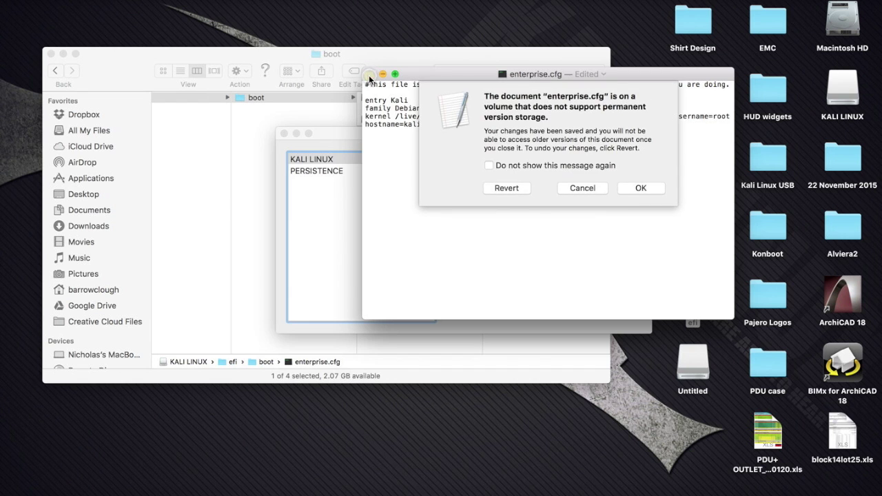
{"action": "left_click", "coordinate": [584, 194]}
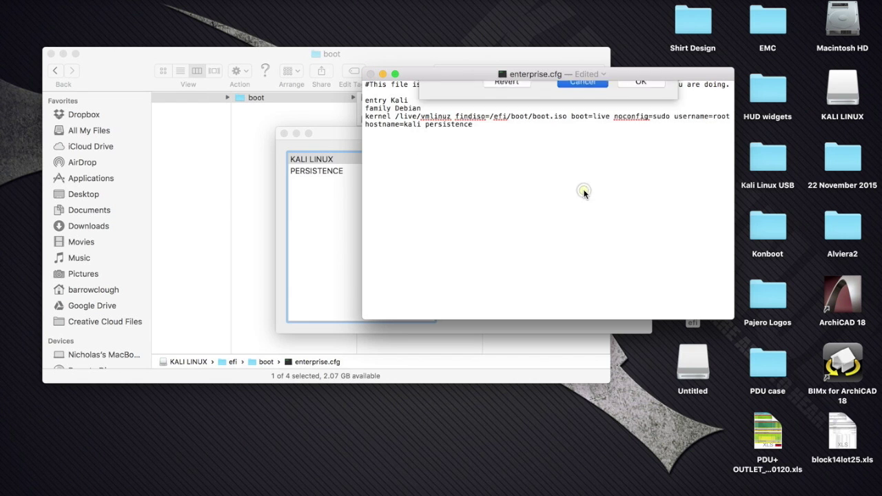
{"action": "left_click", "coordinate": [370, 74]}
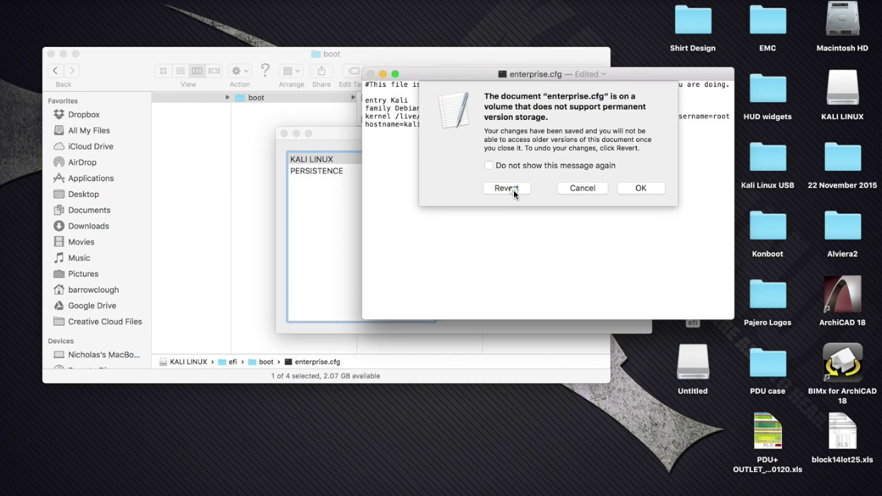
{"action": "left_click", "coordinate": [513, 190]}
Step: Open enterprise.cfg from the KALI LINUX drive's boot folder in a text editor, check the persistence option, and close the file
{"action": "left_click_drag", "start_coordinate": [358, 135], "coordinate": [499, 237]}
{"action": "left_click", "coordinate": [422, 81]}
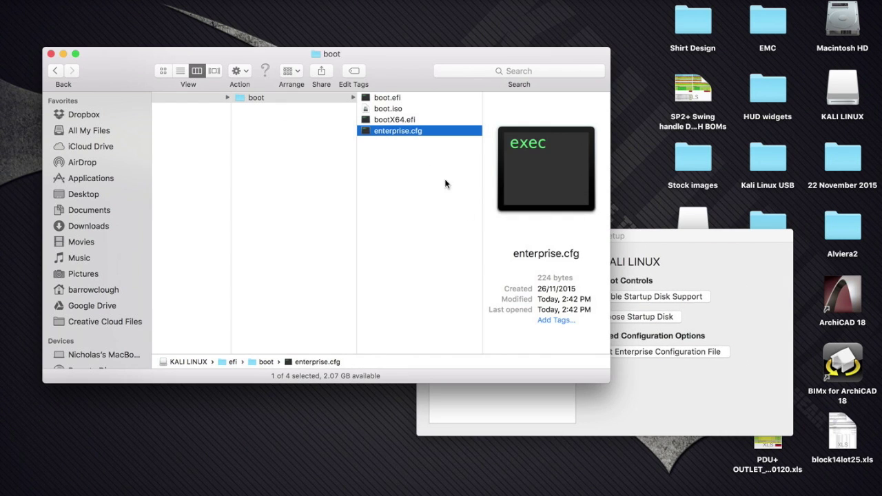
{"action": "right_click", "coordinate": [389, 130]}
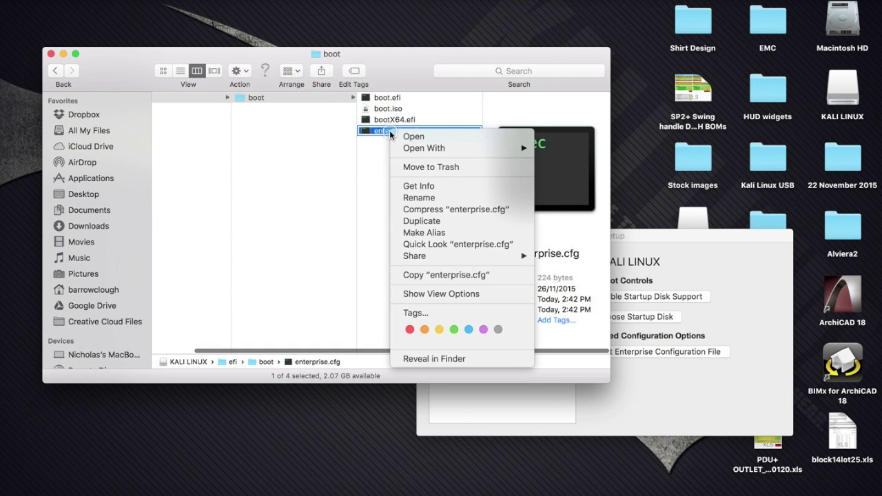
{"action": "mouse_move", "coordinate": [416, 145]}
{"action": "left_click", "coordinate": [571, 148]}
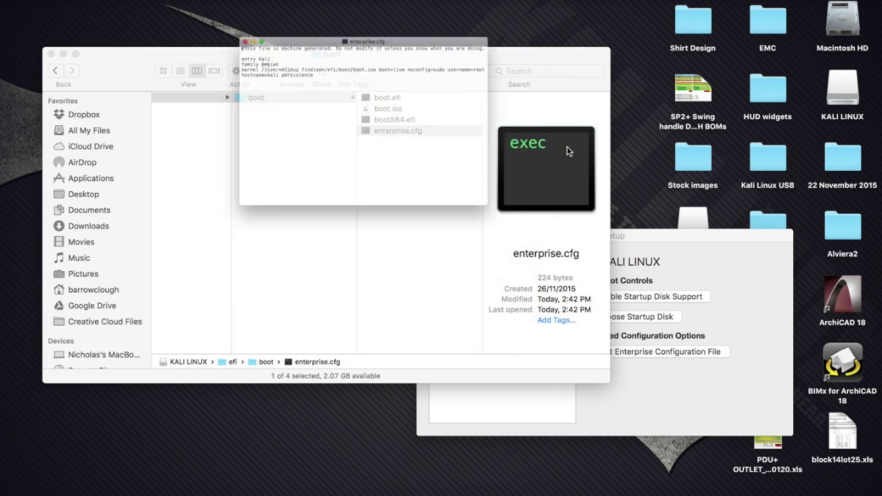
{"action": "double_click", "coordinate": [254, 53]}
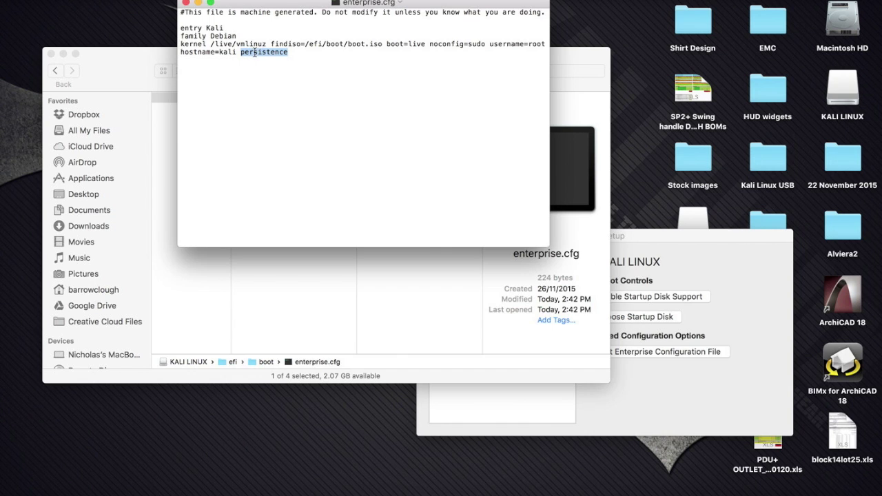
{"action": "left_click", "coordinate": [301, 54]}
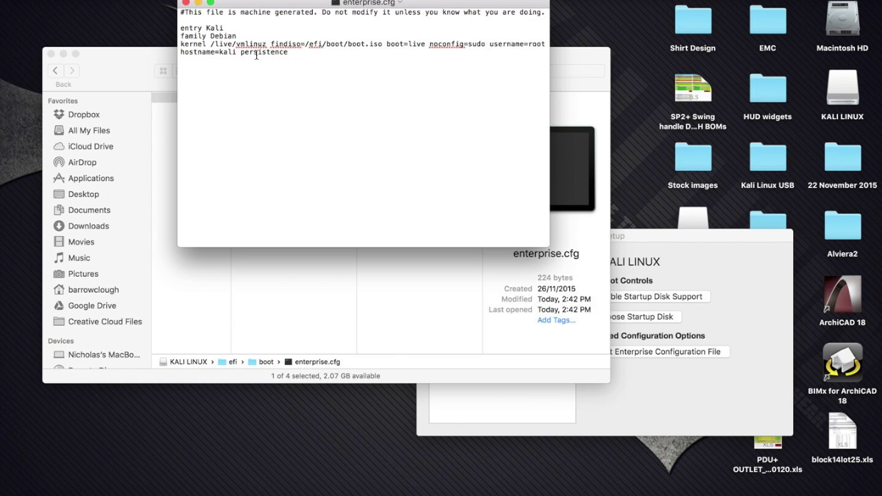
{"action": "left_click", "coordinate": [185, 3]}
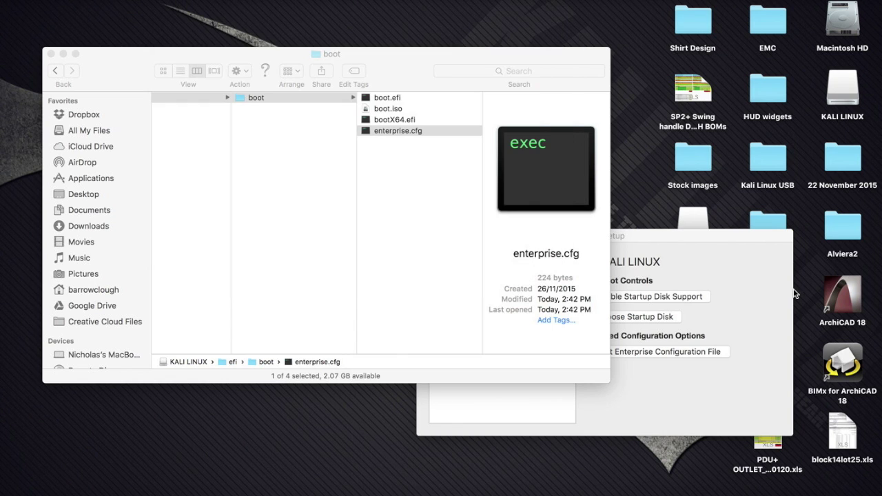
Step: Close the USB Setup window and the Finder window showing the boot folder
{"action": "left_click", "coordinate": [719, 276]}
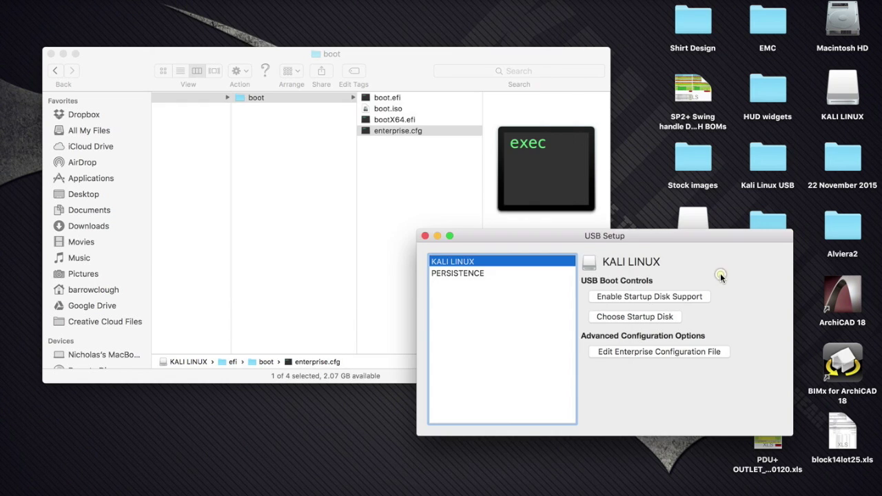
{"action": "left_click", "coordinate": [425, 237]}
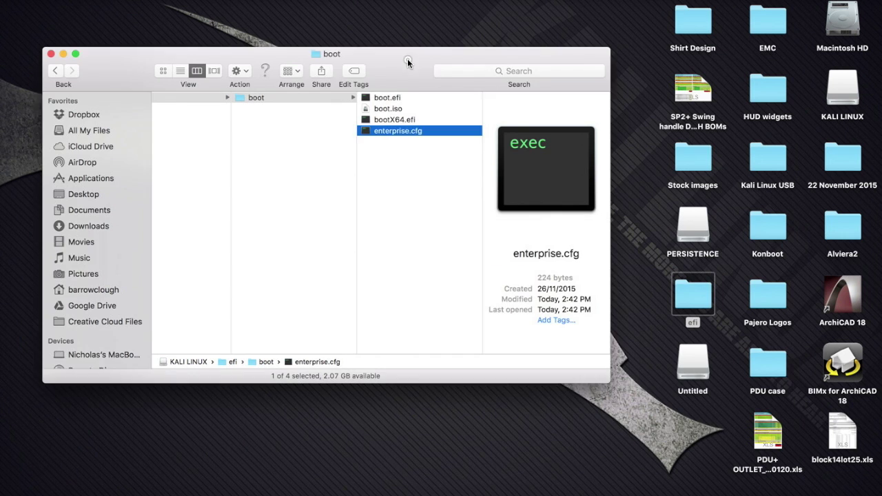
{"action": "left_click_drag", "start_coordinate": [404, 58], "coordinate": [444, 81]}
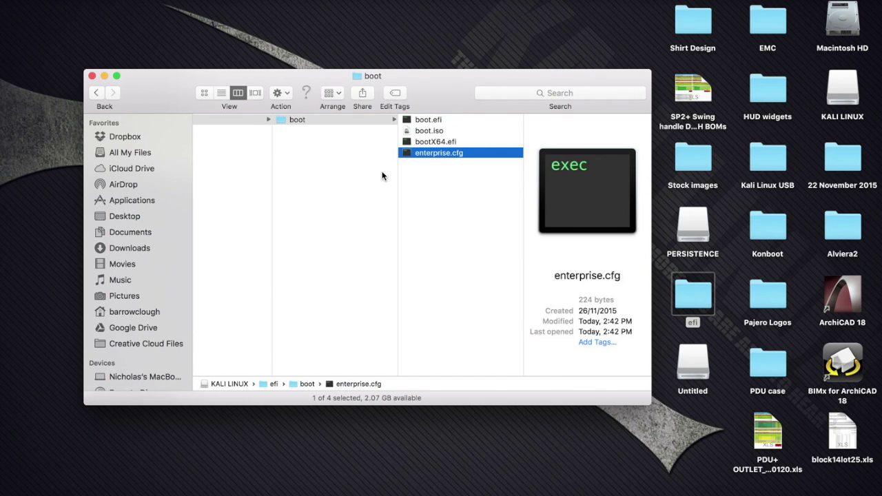
{"action": "scroll", "coordinate": [382, 176], "scroll_direction": "left", "scroll_amount": 3}
{"action": "scroll", "coordinate": [383, 177], "scroll_direction": "right", "scroll_amount": 3}
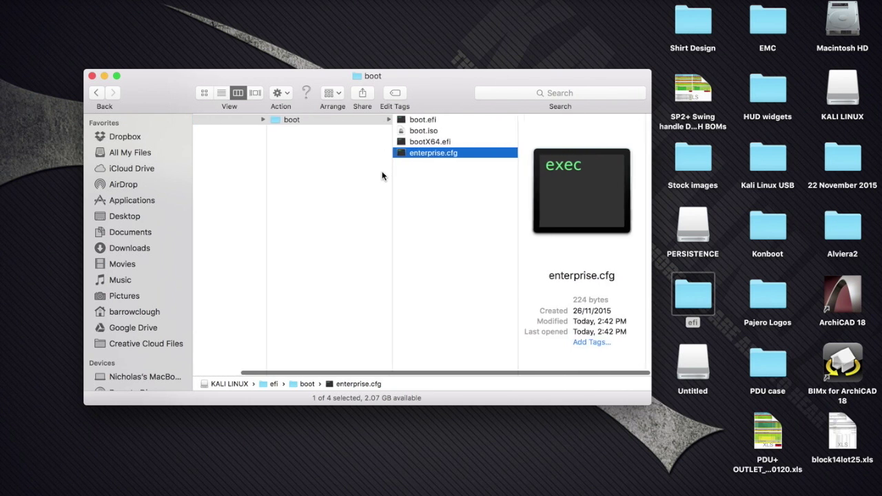
{"action": "left_click", "coordinate": [93, 76]}
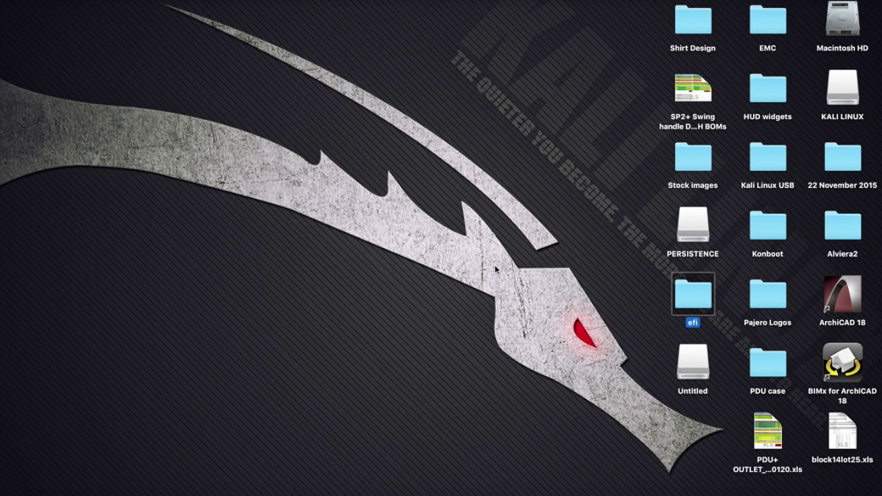
Step: Open the PERSISTENCE drive from the desktop and examine its contents
{"action": "left_click", "coordinate": [692, 235]}
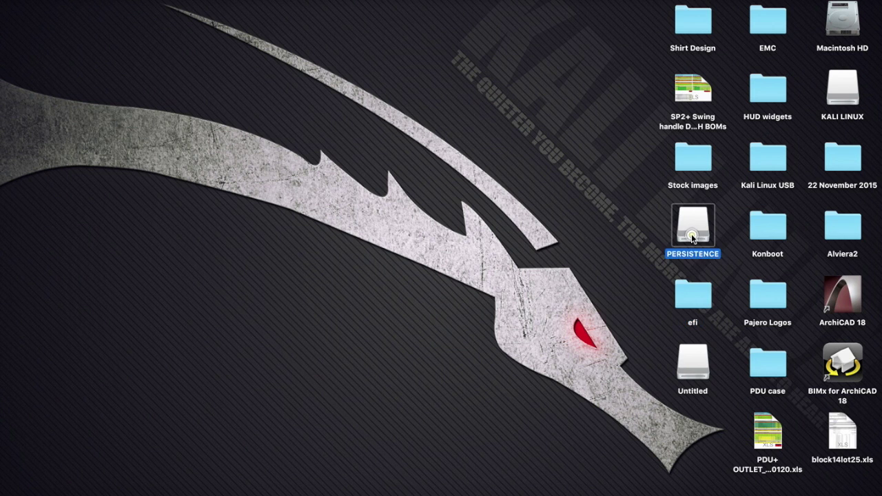
{"action": "double_click", "coordinate": [691, 234]}
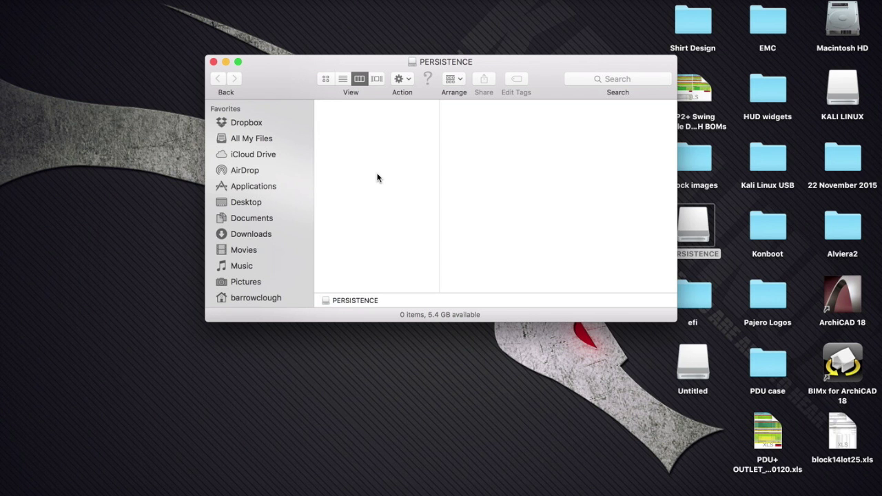
{"action": "left_click_drag", "start_coordinate": [545, 66], "coordinate": [513, 88]}
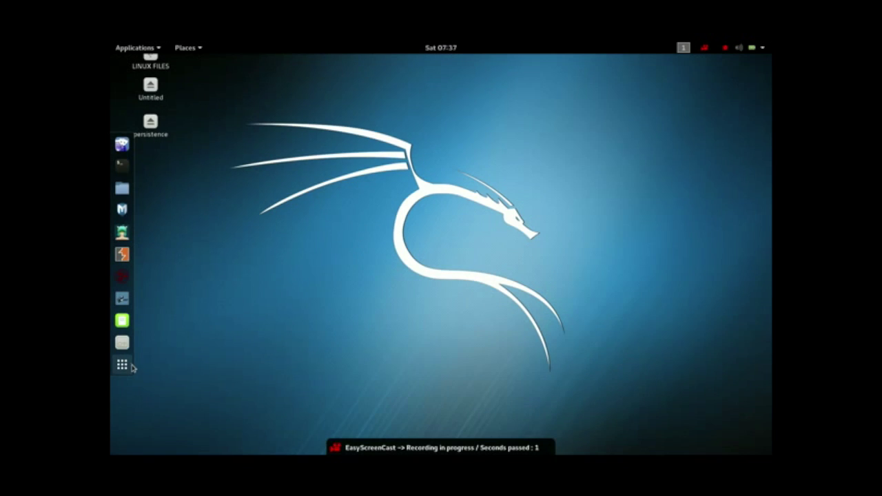
Step: Switch to the Kali Linux desktop, launch GParted in an enlarged window, and show the 14.91 GiB device /dev/sdc
{"action": "left_click", "coordinate": [128, 367]}
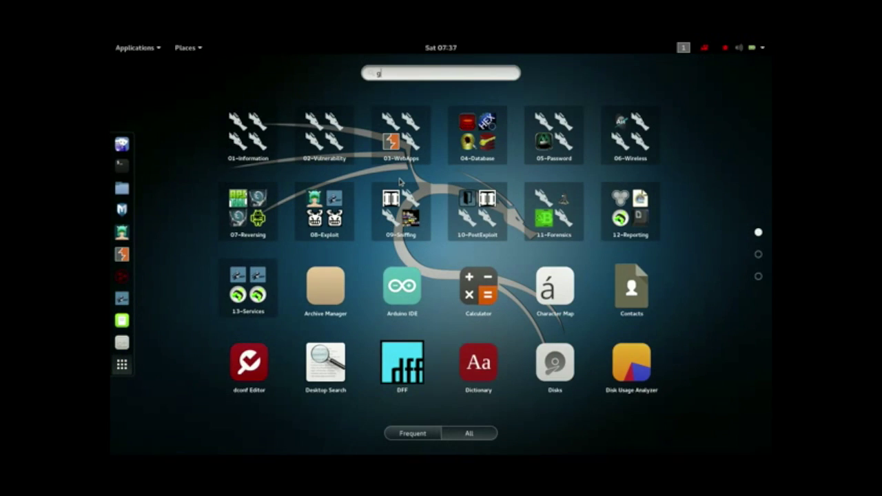
{"action": "type", "text": "gp"}
{"action": "key", "text": "Return"}
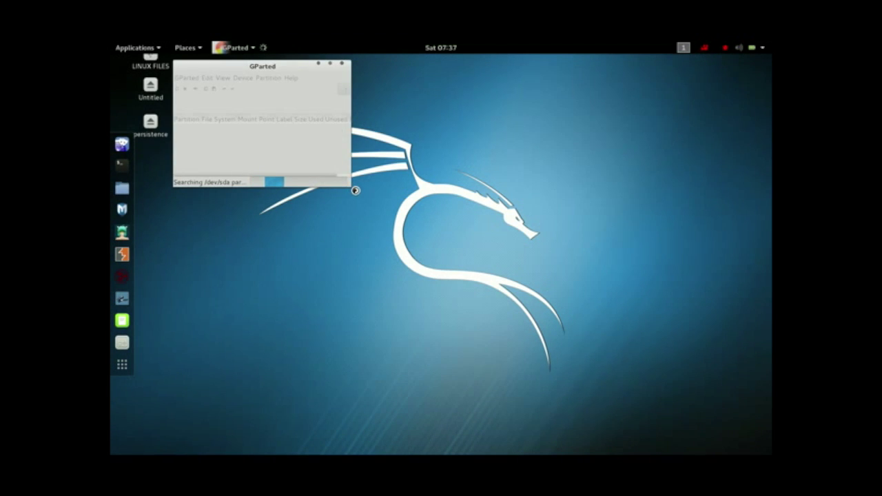
{"action": "left_click_drag", "start_coordinate": [355, 190], "coordinate": [656, 302]}
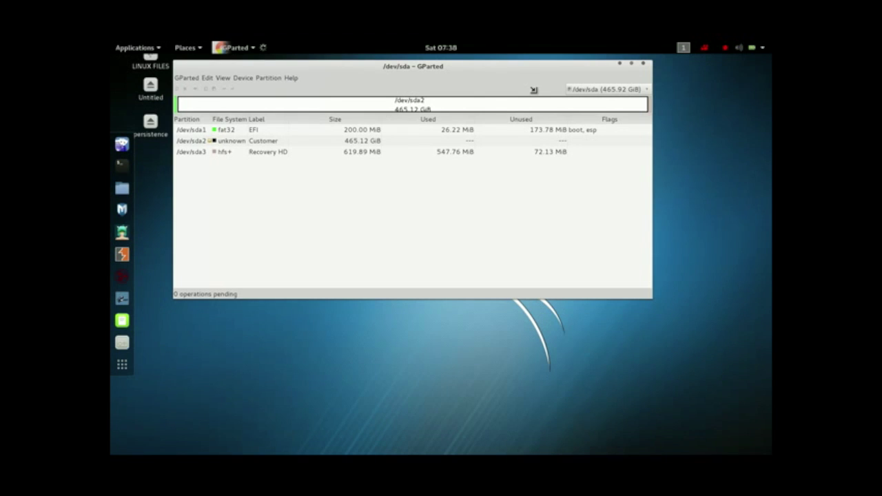
{"action": "left_click", "coordinate": [599, 96]}
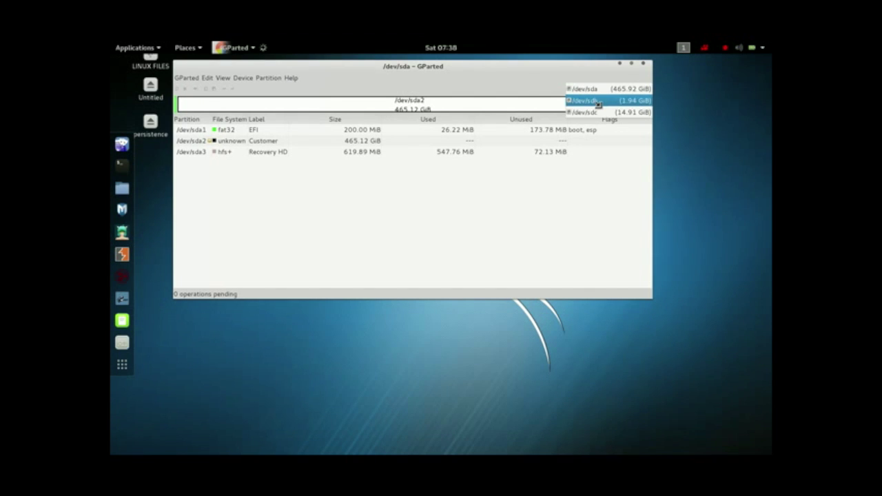
{"action": "left_click", "coordinate": [593, 112]}
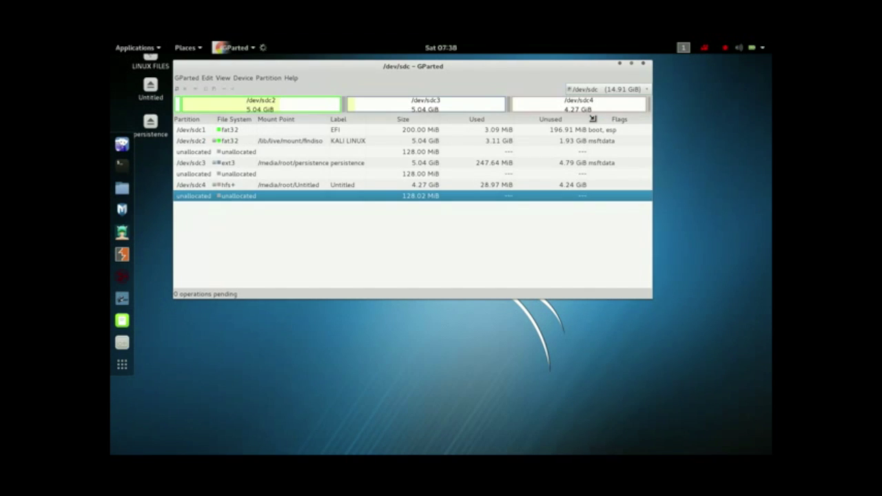
Step: Unmount the persistence partition /dev/sdc3
{"action": "left_click", "coordinate": [241, 165]}
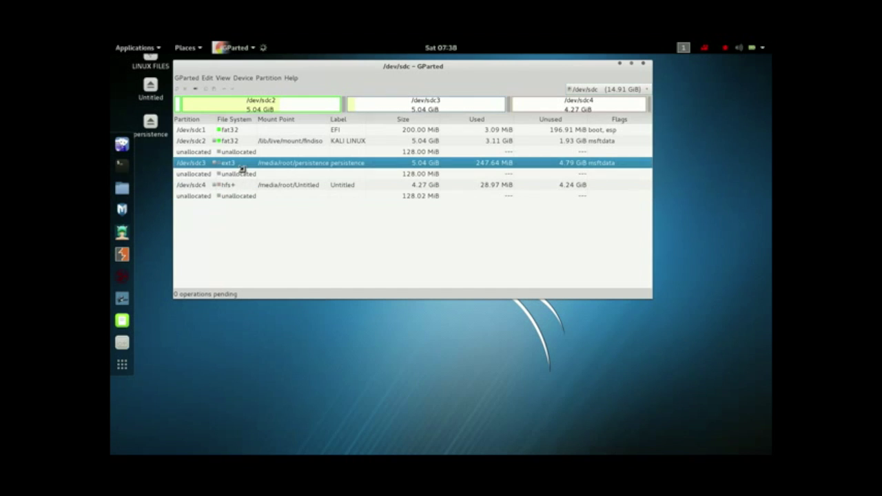
{"action": "left_click", "coordinate": [269, 78]}
{"action": "left_click", "coordinate": [273, 160]}
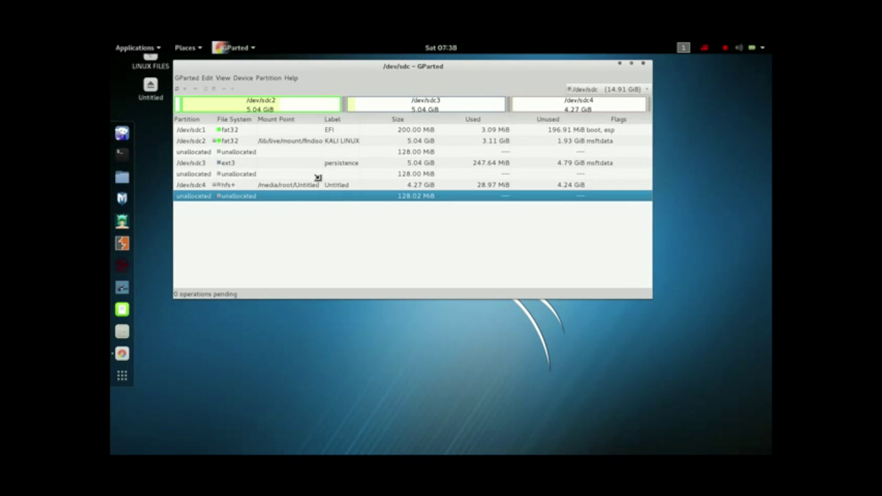
Step: Queue a format of the /dev/sdc3 partition to the ext3 file system
{"action": "left_click", "coordinate": [237, 166]}
{"action": "left_click", "coordinate": [269, 77]}
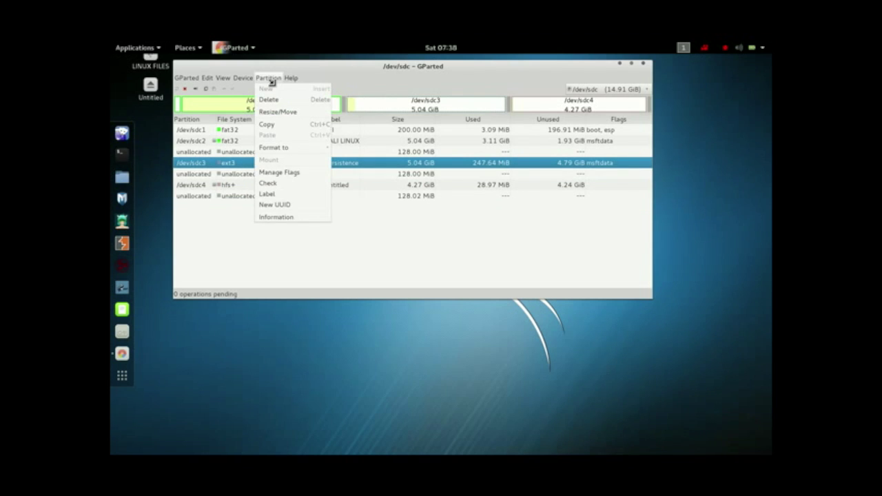
{"action": "mouse_move", "coordinate": [299, 149]}
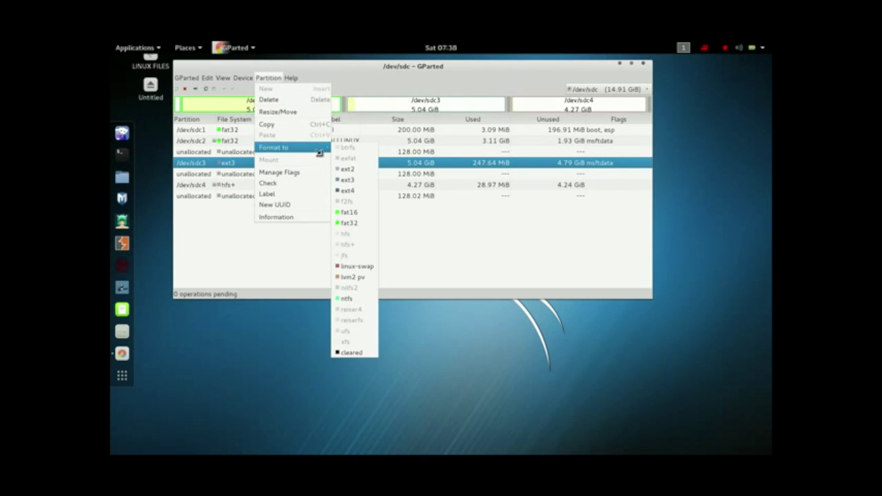
{"action": "left_click", "coordinate": [353, 182]}
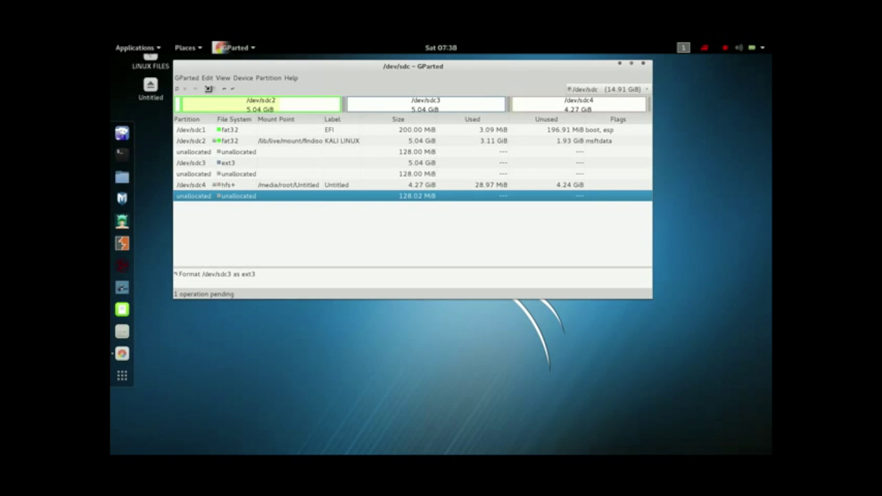
Step: Apply all pending operations on /dev/sdc, expand the operation details, and close the progress dialog once formatting finishes
{"action": "left_click", "coordinate": [211, 80]}
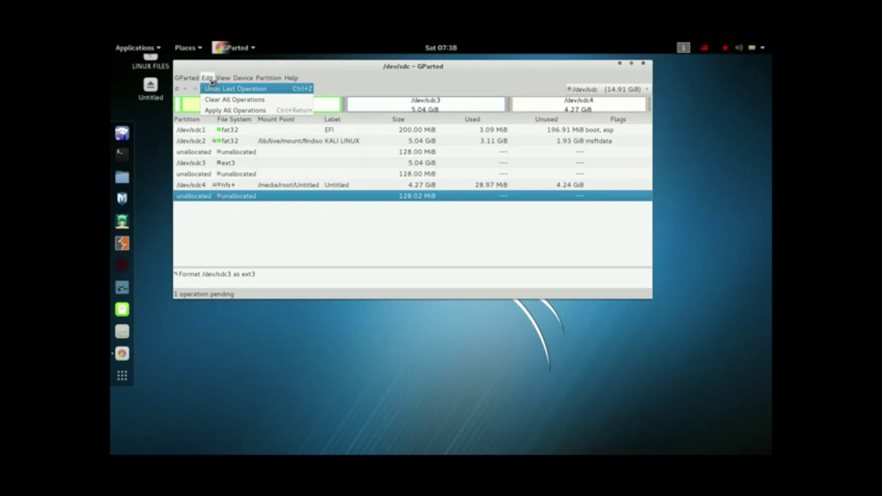
{"action": "left_click", "coordinate": [218, 112]}
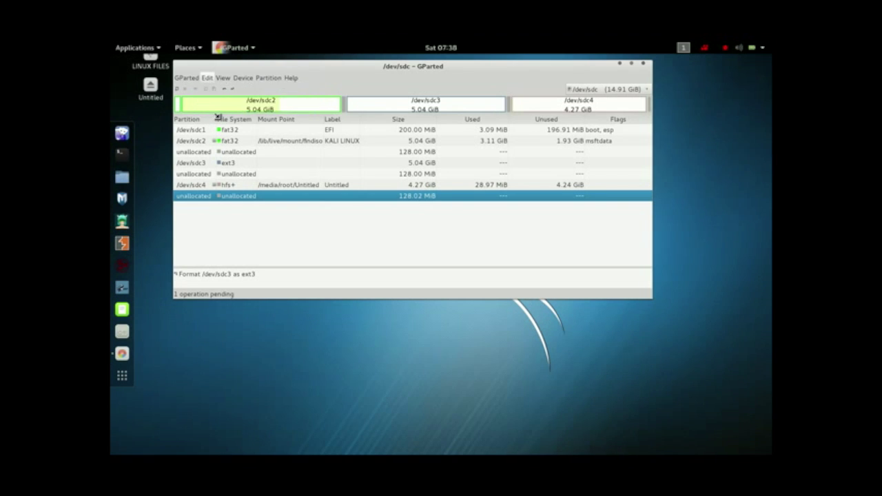
{"action": "left_click", "coordinate": [517, 208]}
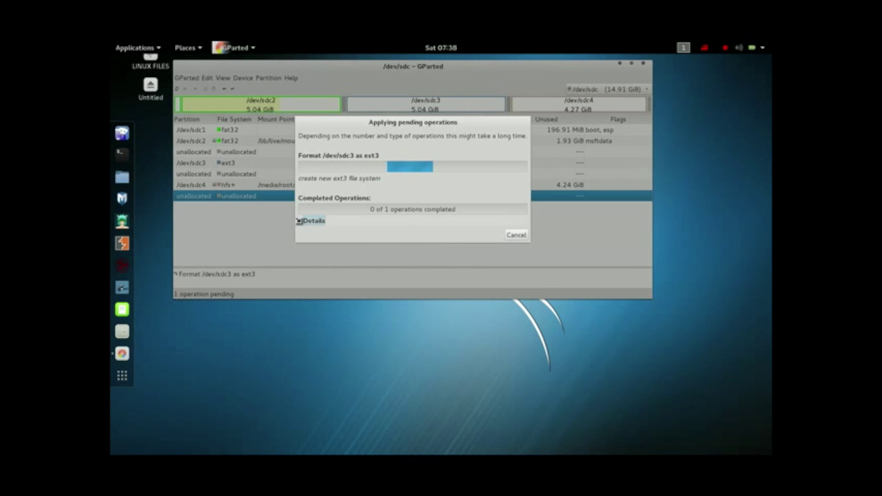
{"action": "left_click", "coordinate": [302, 221]}
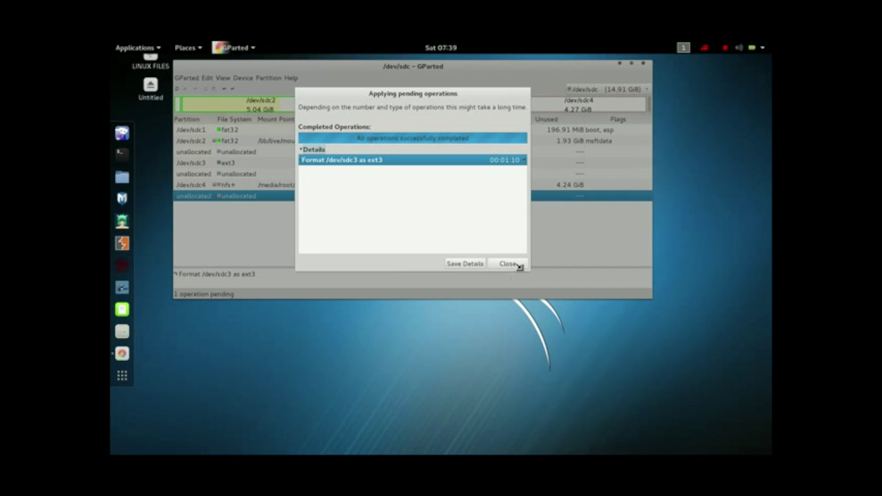
{"action": "left_click", "coordinate": [508, 263]}
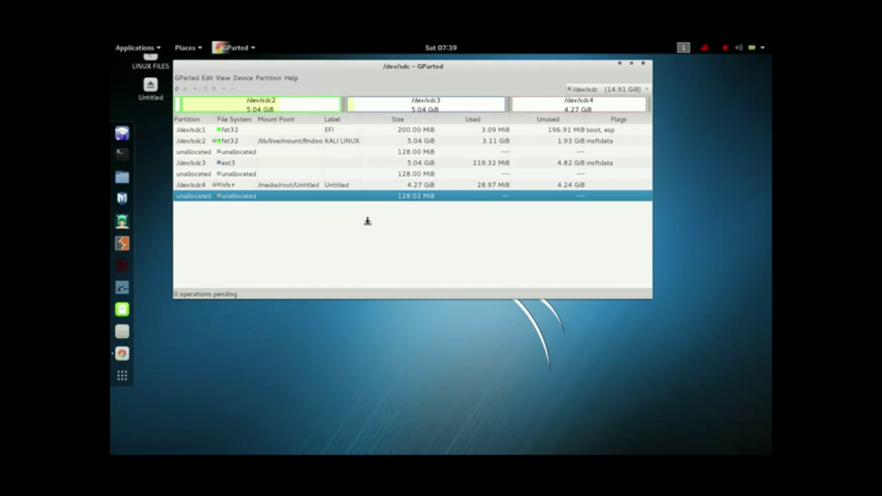
Step: Queue setting the label of the /dev/sdc3 partition to "persistence"
{"action": "left_click", "coordinate": [244, 166]}
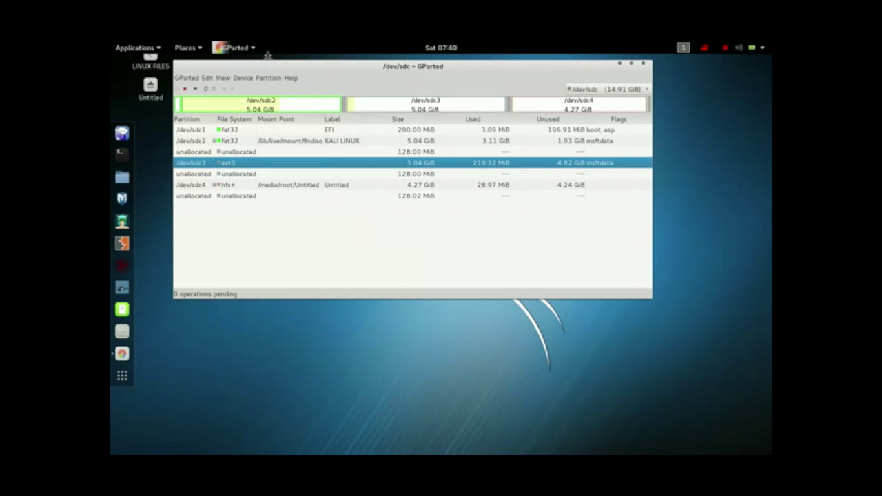
{"action": "left_click", "coordinate": [256, 78]}
{"action": "mouse_move", "coordinate": [265, 78]}
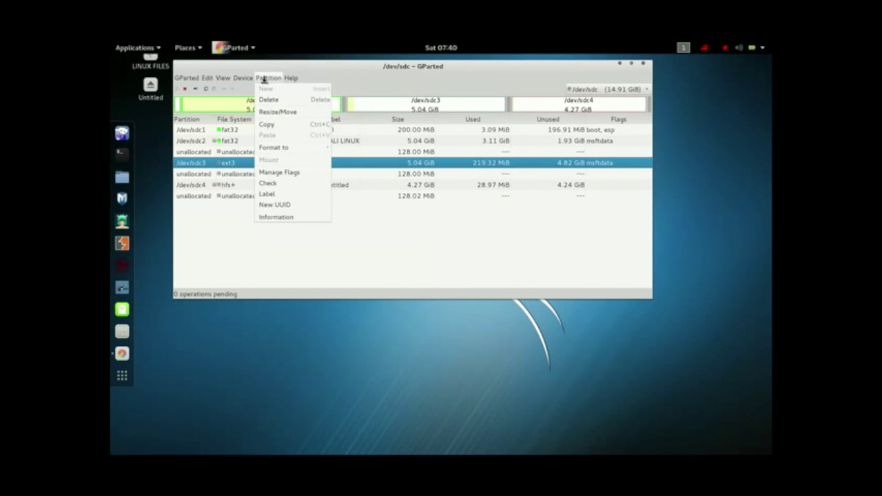
{"action": "left_click", "coordinate": [272, 197]}
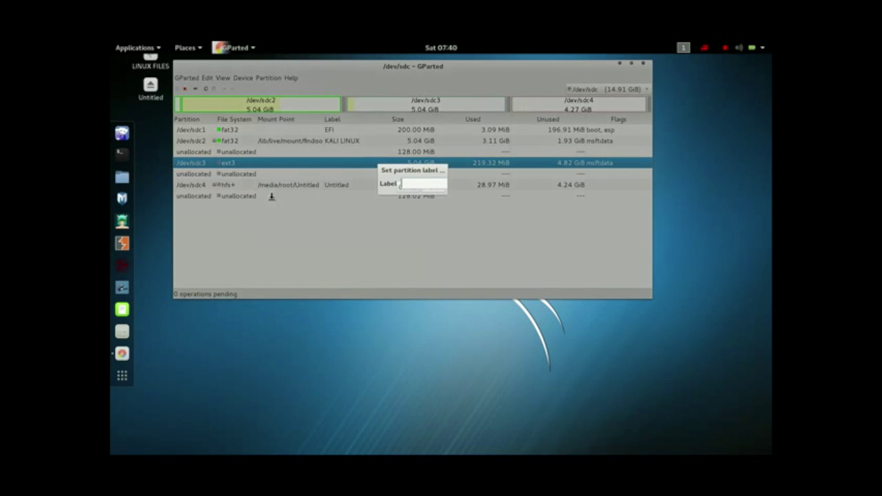
{"action": "type", "text": "persistence"}
{"action": "key", "text": "Return"}
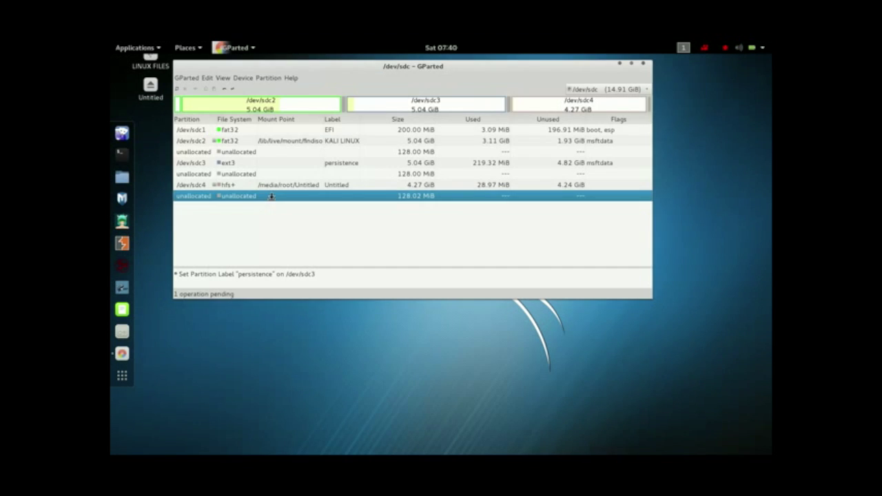
Step: Apply the pending label operation on /dev/sdc3, dismiss the progress dialog when it completes, and close GParted
{"action": "left_click", "coordinate": [208, 78]}
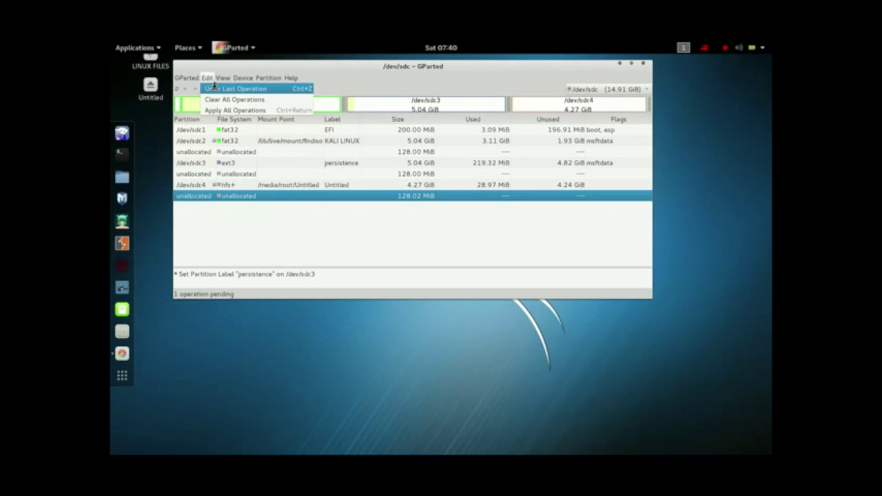
{"action": "left_click", "coordinate": [216, 111]}
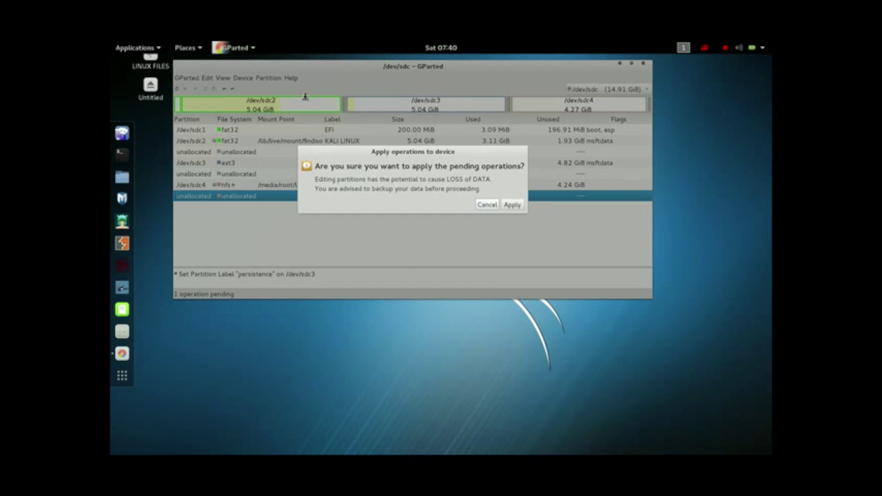
{"action": "left_click", "coordinate": [511, 205]}
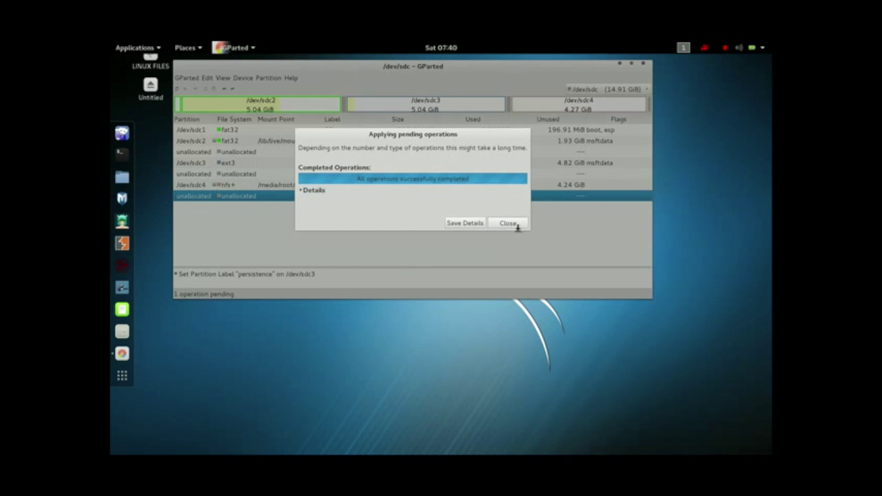
{"action": "left_click", "coordinate": [510, 224]}
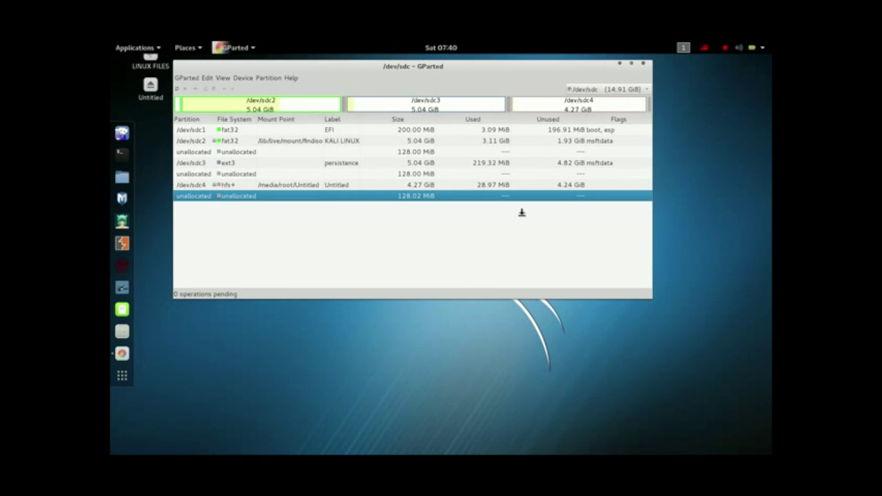
{"action": "left_click", "coordinate": [645, 64]}
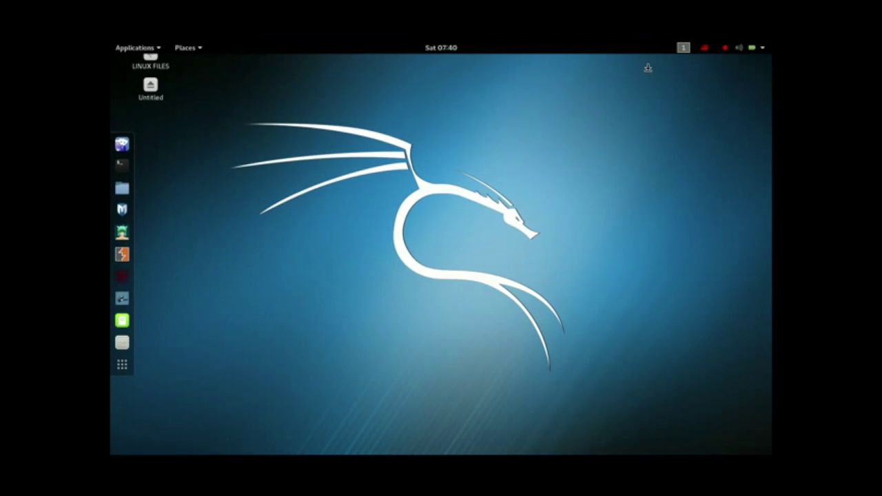
Step: Open a terminal, list all disks and partitions with fdisk -l, and identify the persistence partition on the 14.9 GiB USB drive
{"action": "left_click", "coordinate": [122, 167]}
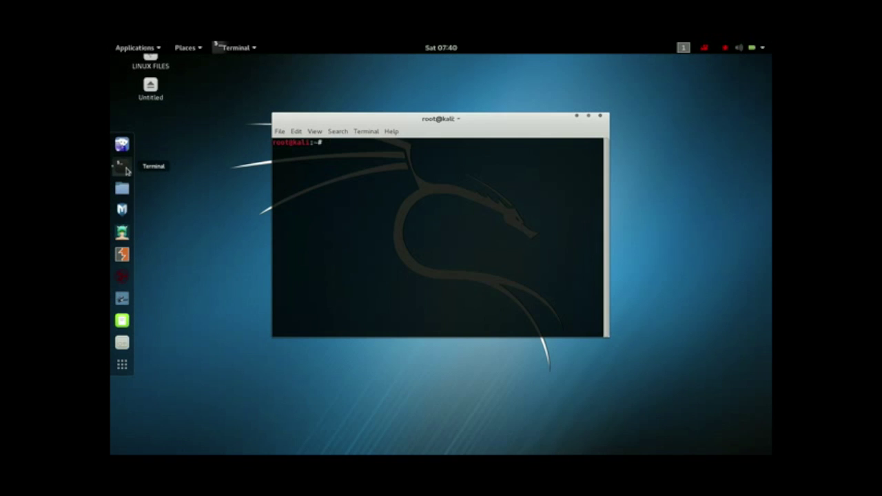
{"action": "type", "text": "fdisk -l"}
{"action": "key", "text": "Return"}
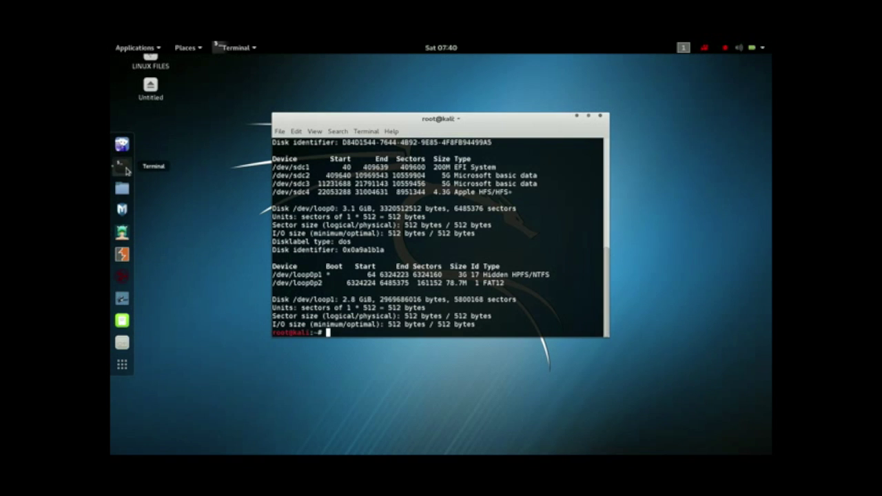
{"action": "scroll", "coordinate": [474, 215], "scroll_direction": "up", "scroll_amount": 3}
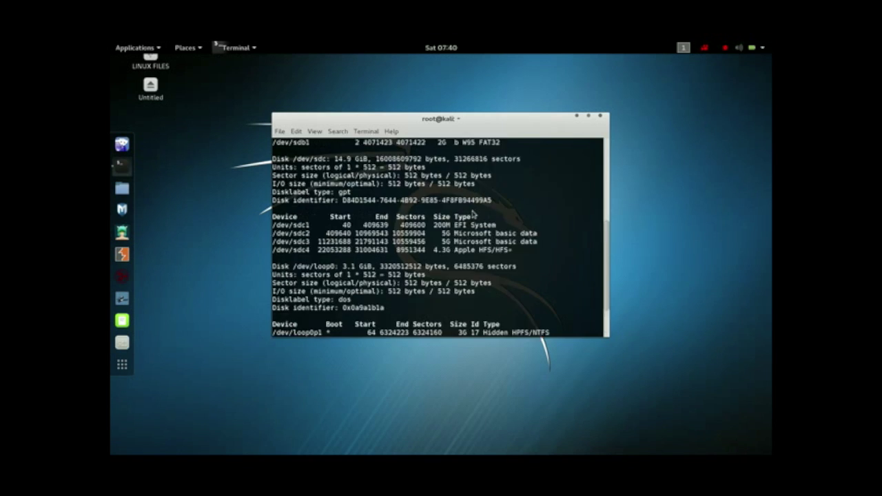
{"action": "scroll", "coordinate": [474, 215], "scroll_direction": "up", "scroll_amount": 5}
{"action": "scroll", "coordinate": [473, 215], "scroll_direction": "down", "scroll_amount": 2}
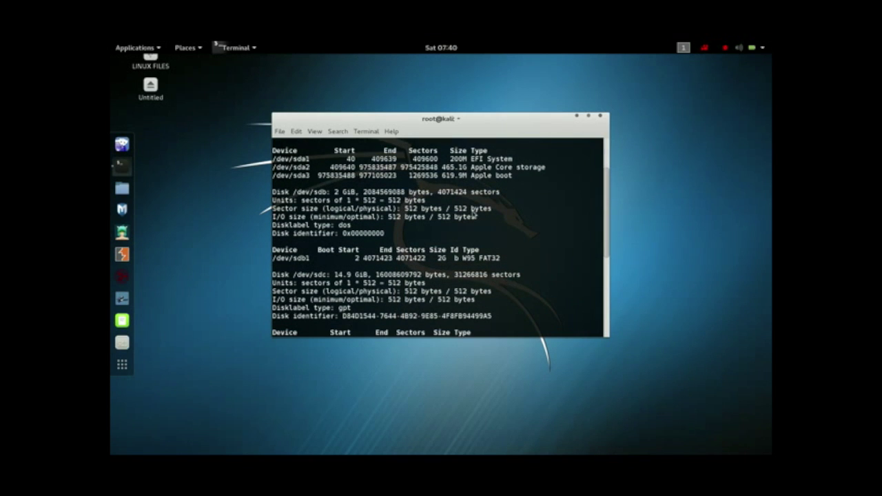
{"action": "scroll", "coordinate": [473, 215], "scroll_direction": "down", "scroll_amount": 5}
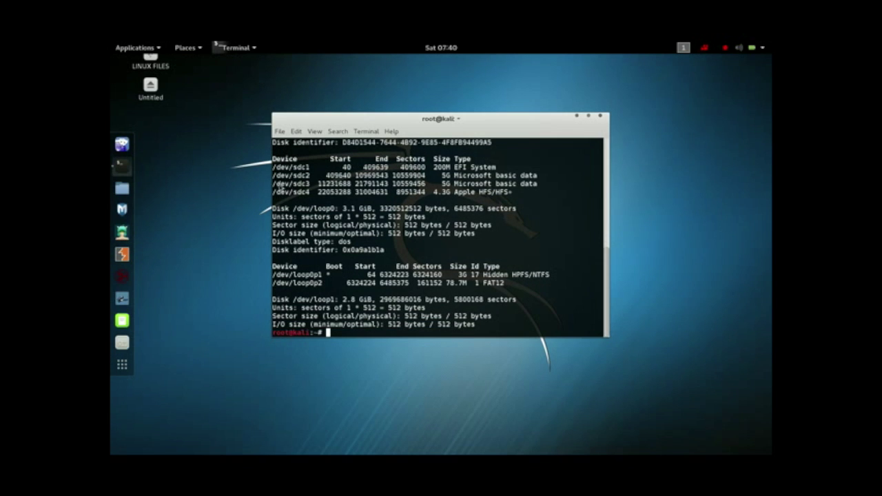
{"action": "left_click_drag", "start_coordinate": [274, 185], "coordinate": [539, 186]}
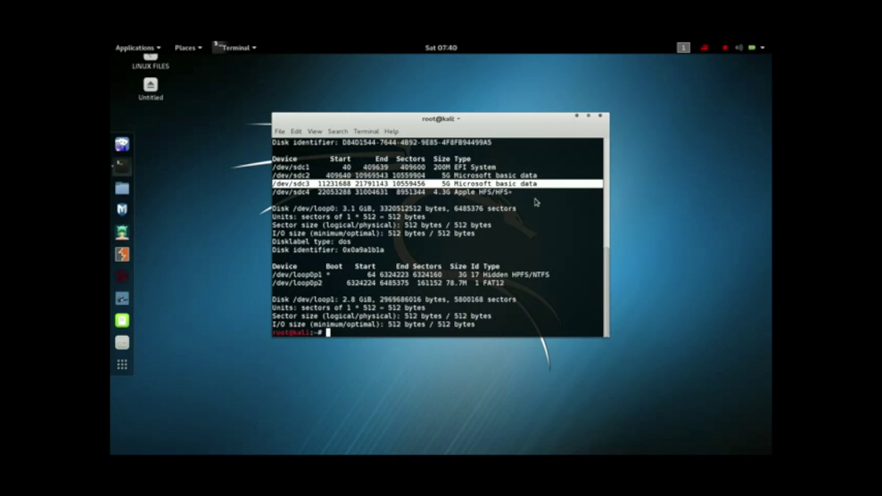
{"action": "left_click", "coordinate": [344, 335]}
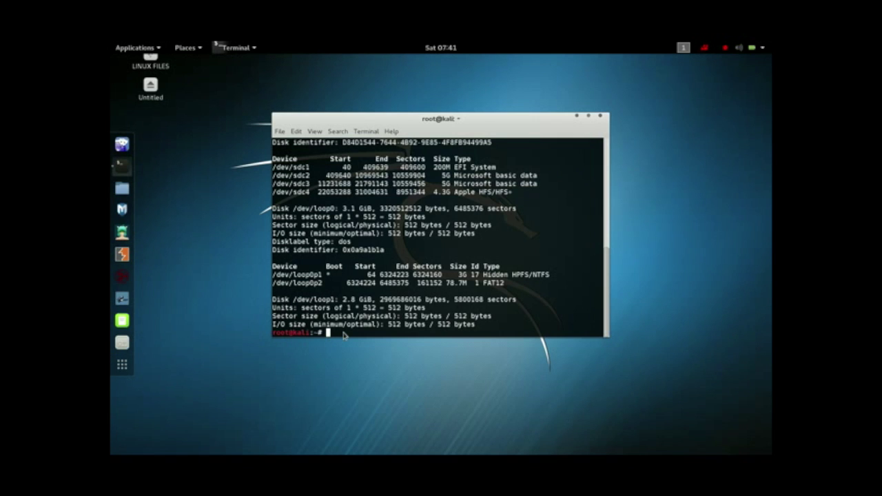
Step: Format /dev/sdc3 with mkfs.ext3 using the label persistence, accept overwriting the existing file system, and set the same label with e2label
{"action": "type", "text": "mkfs.ext3 -L persistence /dev/"}
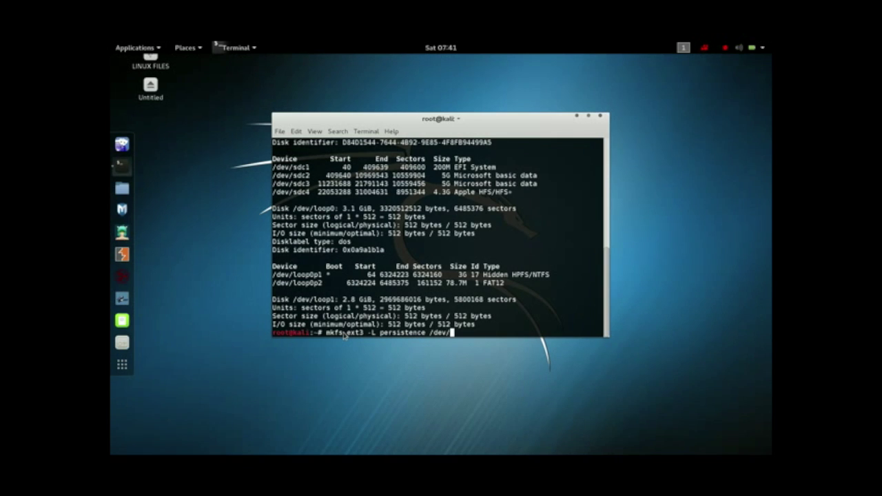
{"action": "type", "text": "sdc3"}
{"action": "key", "text": "Return"}
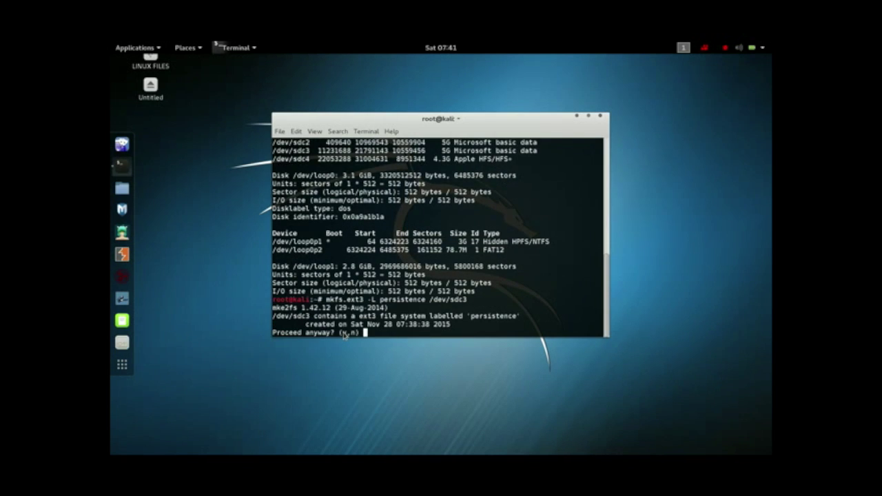
{"action": "type", "text": "y"}
{"action": "key", "text": "Return"}
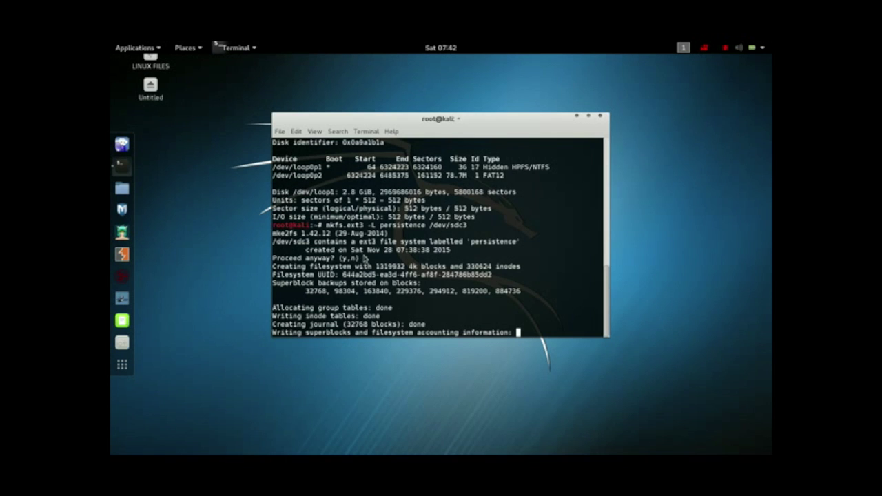
{"action": "scroll", "coordinate": [526, 218], "scroll_direction": "up", "scroll_amount": 10}
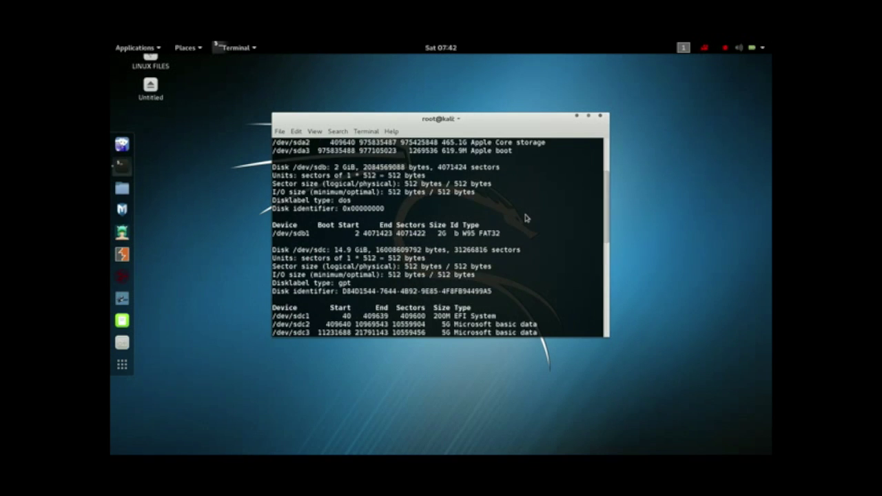
{"action": "type", "text": "y"}
{"action": "key", "text": "Return"}
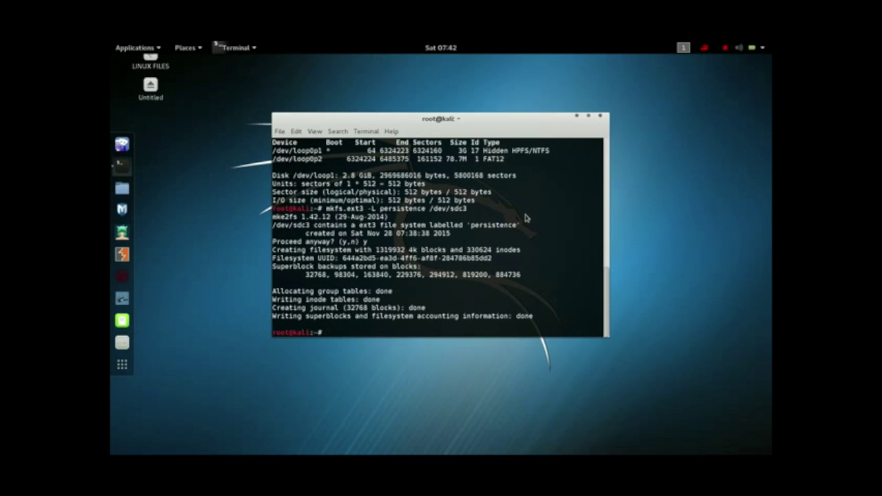
{"action": "type", "text": "e2label /dev/sdc3 persistence"}
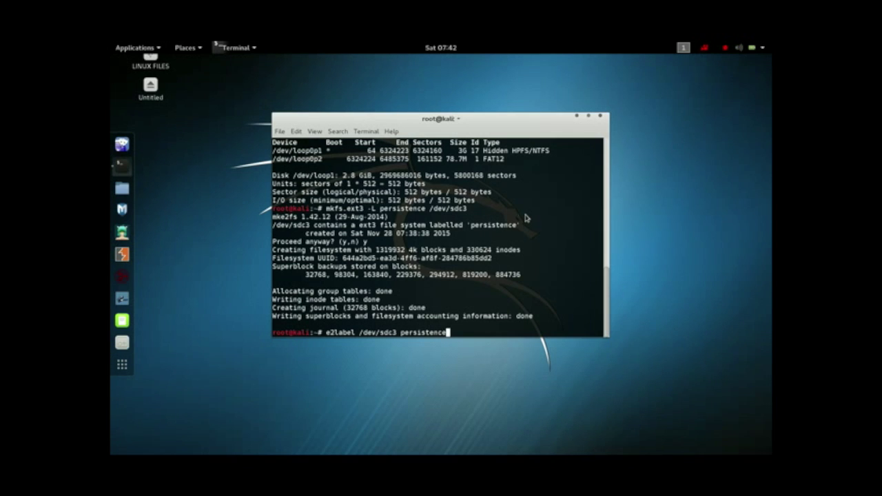
{"action": "key", "text": "Return"}
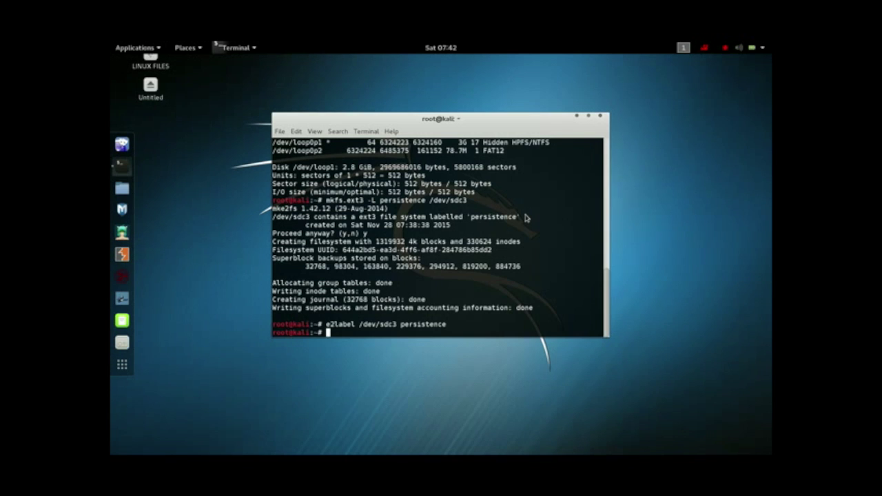
Step: Create the mount point /mnt/my_usb with mkdir -p and mount /dev/sdc3 on it
{"action": "type", "text": "mkdir -p /mnt/my_usb"}
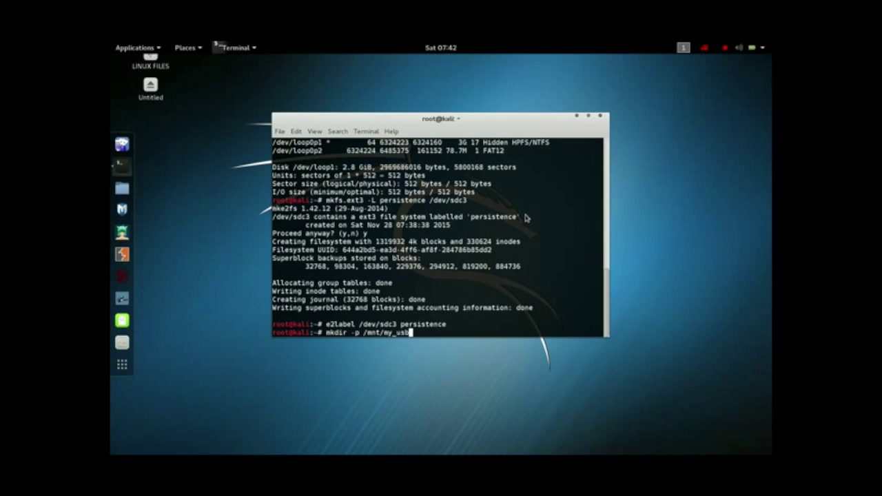
{"action": "key", "text": "Return"}
{"action": "type", "text": "mount "}
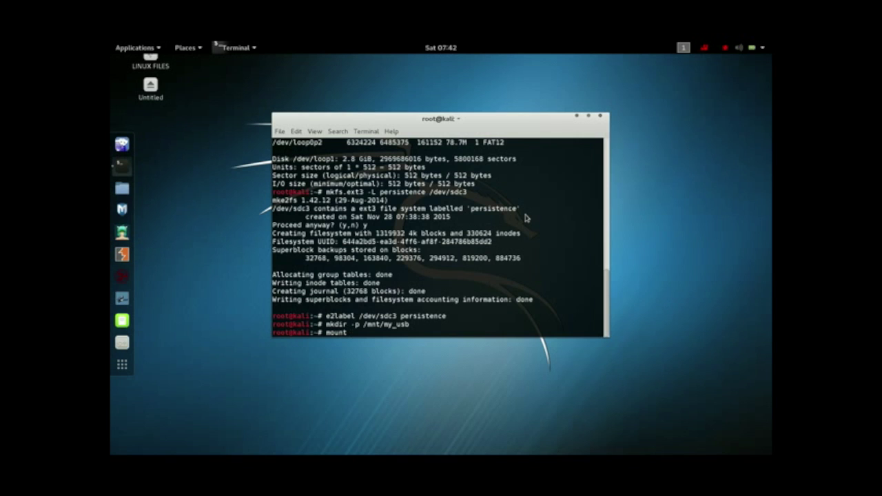
{"action": "type", "text": "/dev/sdc3 /mnt/my_usb"}
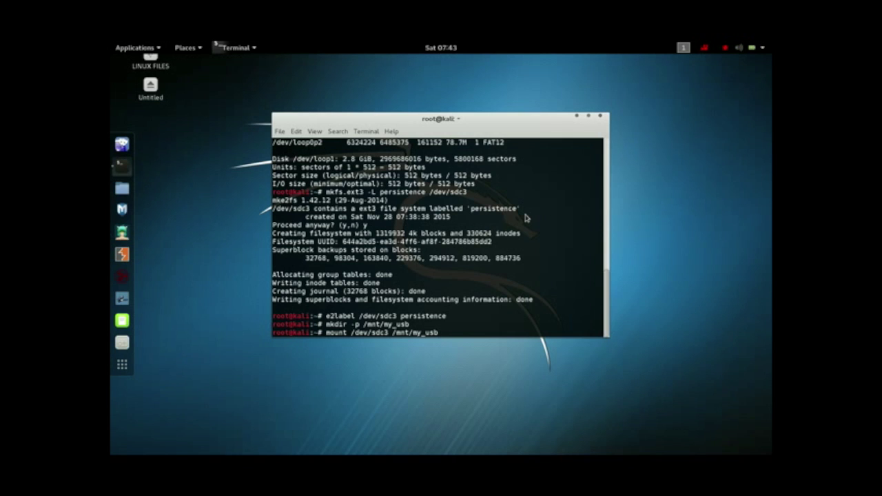
{"action": "key", "text": "Return"}
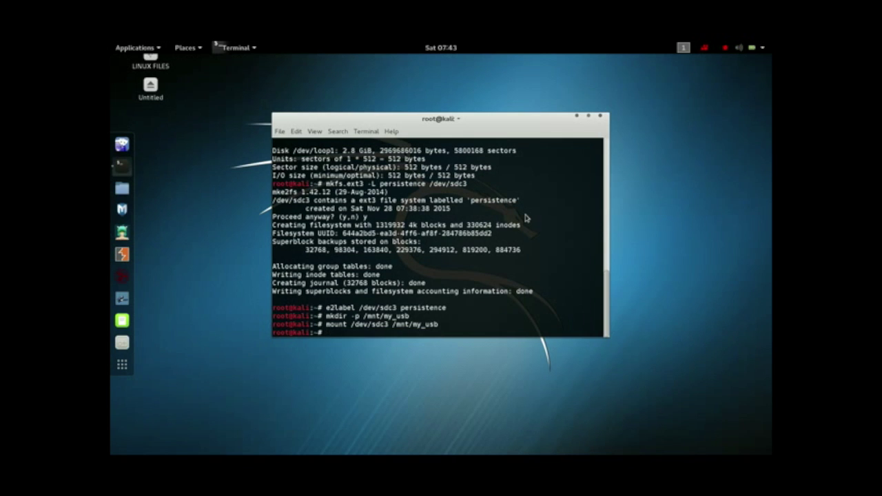
Step: Write "/ union" to /mnt/my_usb/persistence.conf with echo, and unmount /dev/sdc3
{"action": "type", "text": "echo \"/ union\" > /mnt/m"}
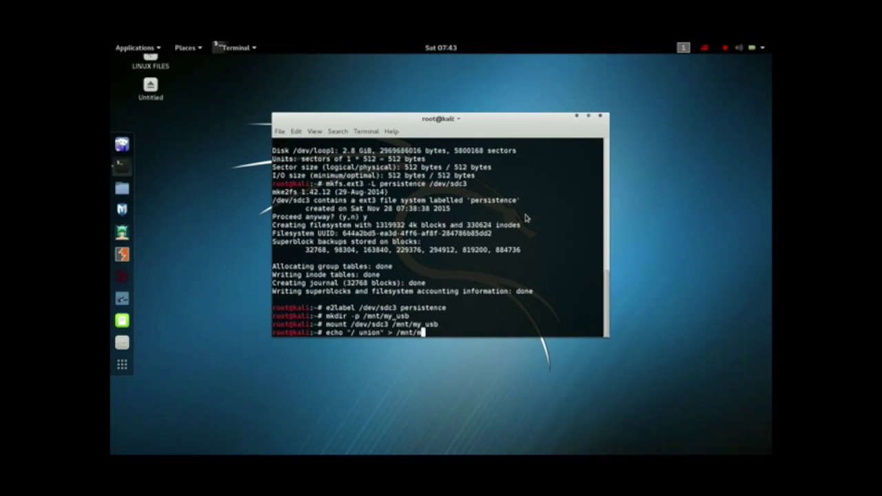
{"action": "type", "text": "y_usb/persistence.conf"}
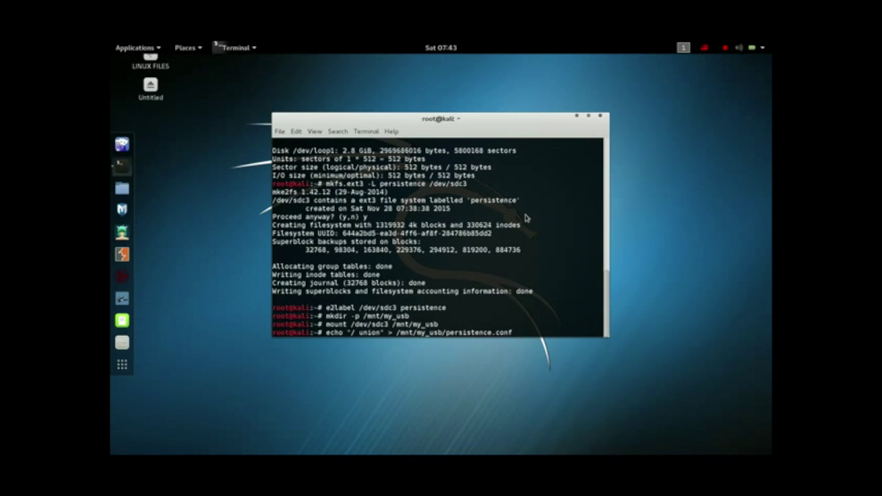
{"action": "key", "text": "Return"}
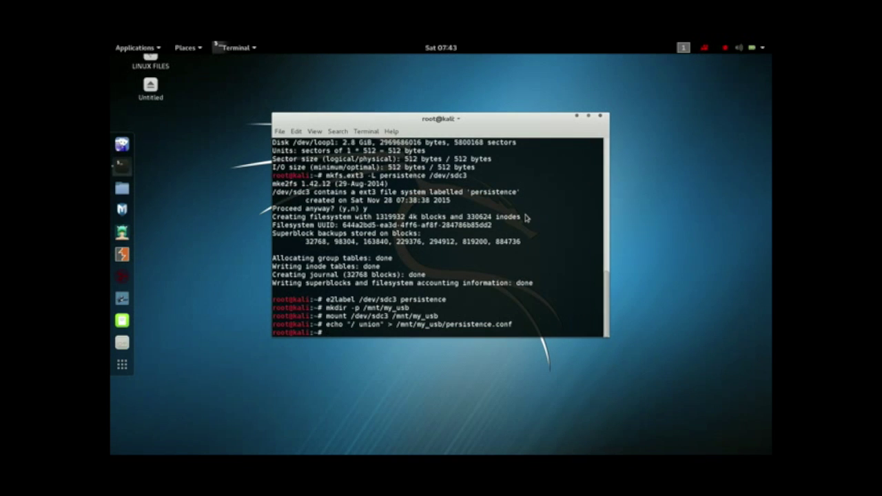
{"action": "type", "text": "umount /dev/sdc3"}
{"action": "key", "text": "Return"}
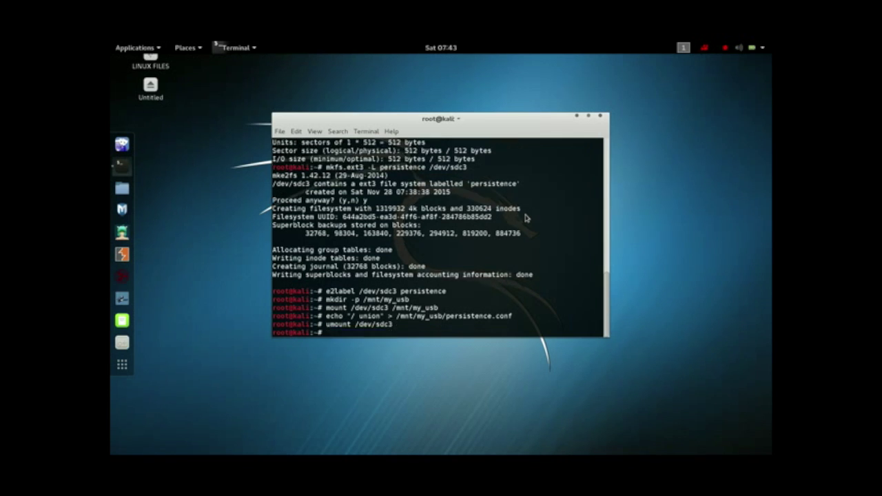
{"action": "left_click", "coordinate": [725, 48]}
{"action": "left_click", "coordinate": [714, 50]}
{"action": "left_click", "coordinate": [714, 49]}
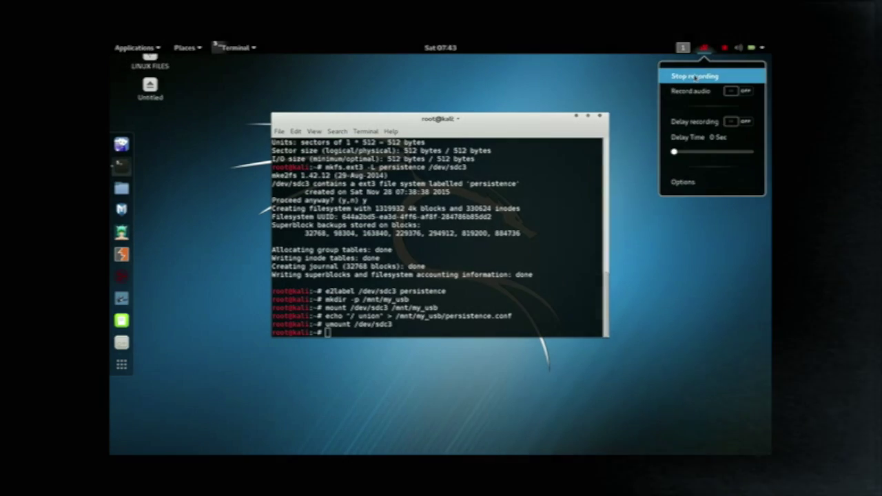
{"action": "left_click", "coordinate": [697, 77]}
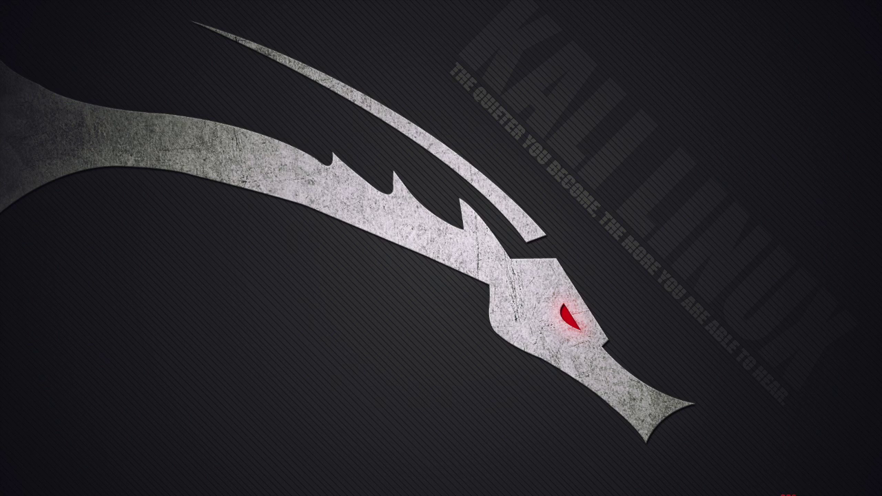